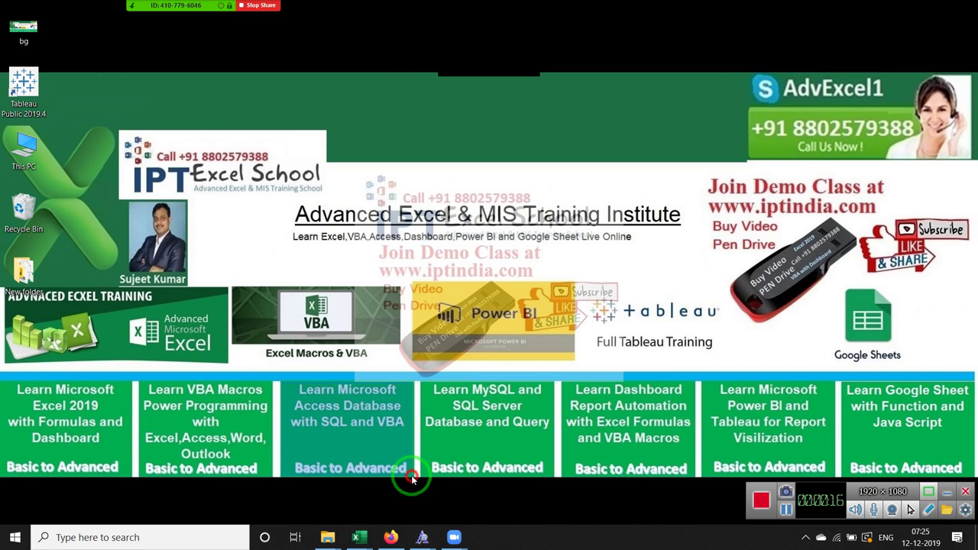
Close the IDAutomation and Code 128 barcode font preview windows.
{"action": "mouse_move", "coordinate": [437, 528]}
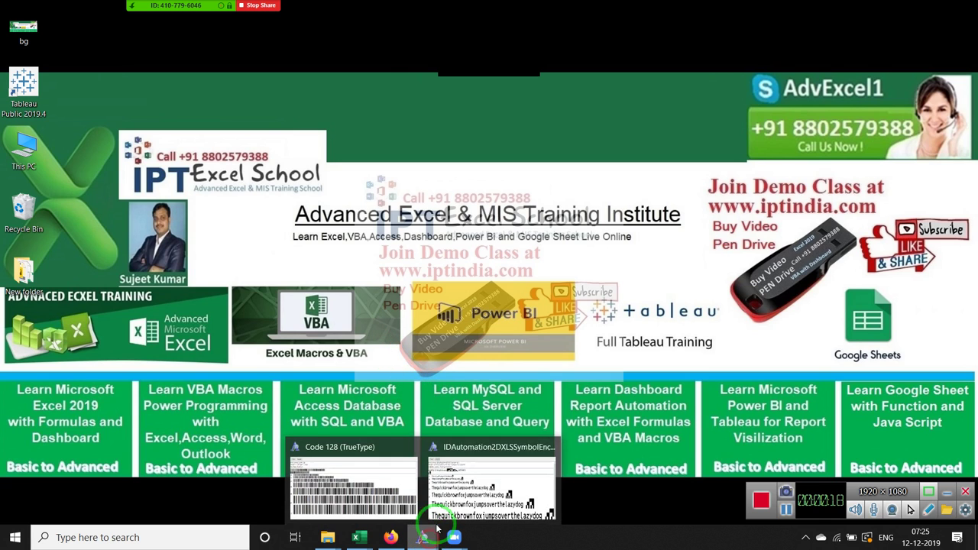
{"action": "left_click", "coordinate": [545, 447]}
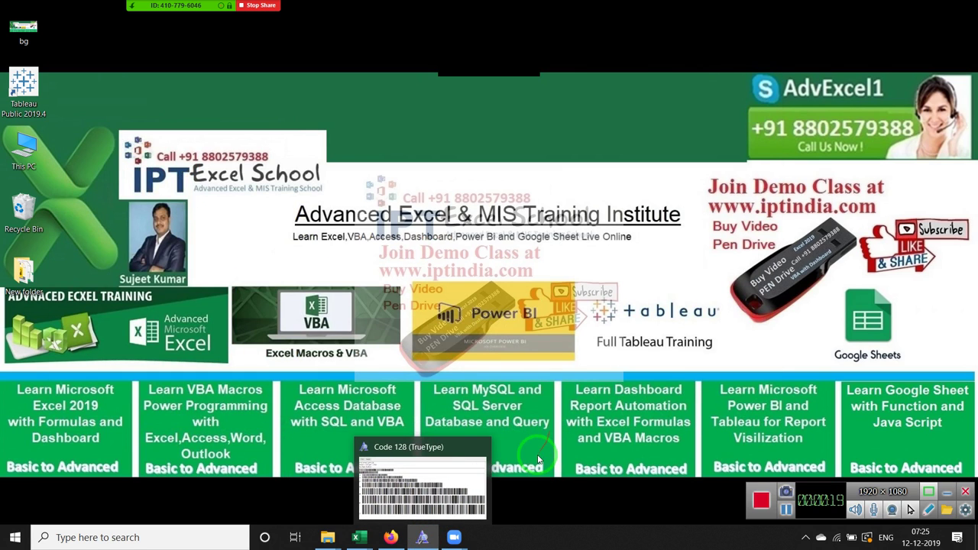
{"action": "left_click", "coordinate": [479, 447]}
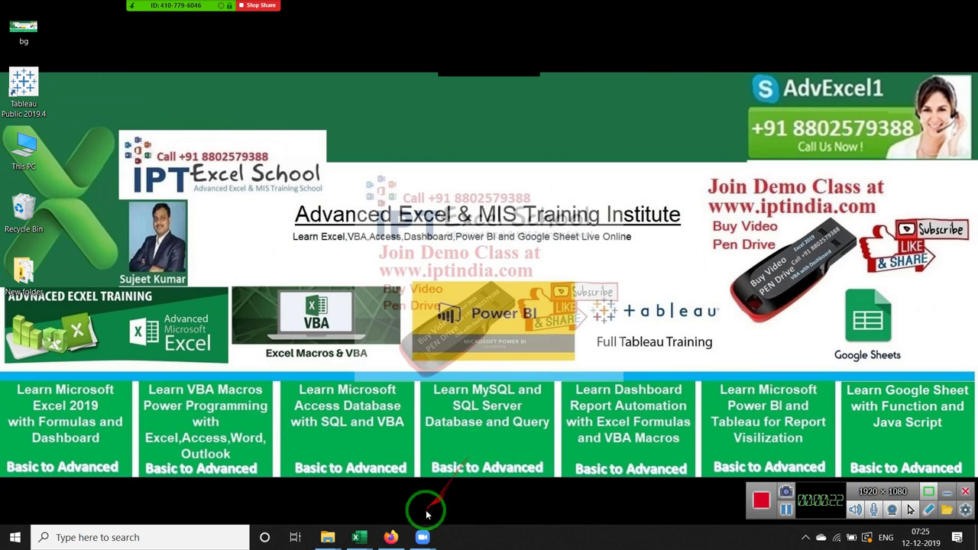
{"action": "mouse_move", "coordinate": [427, 537]}
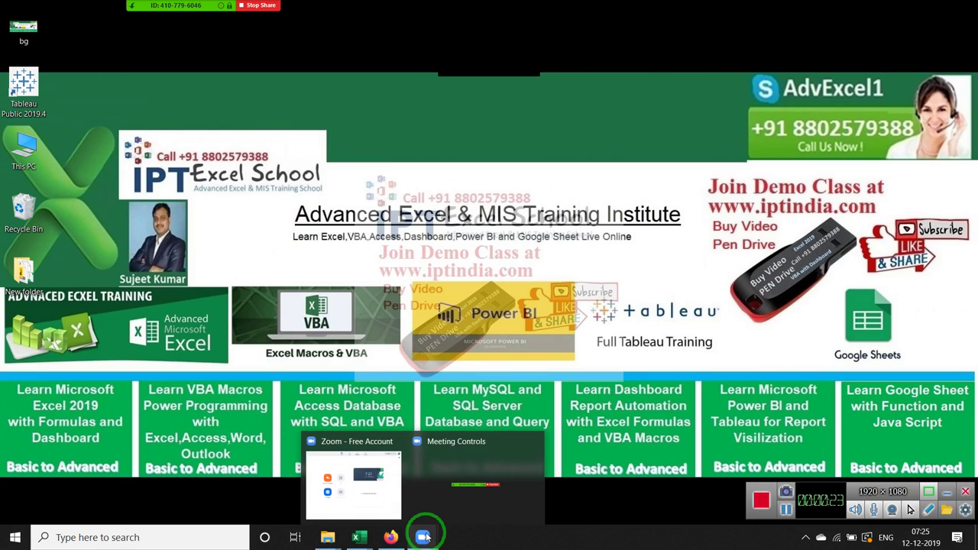
{"action": "left_click", "coordinate": [376, 365]}
Search 'ac' from the Start menu and launch Microsoft Access.
{"action": "key", "text": "super"}
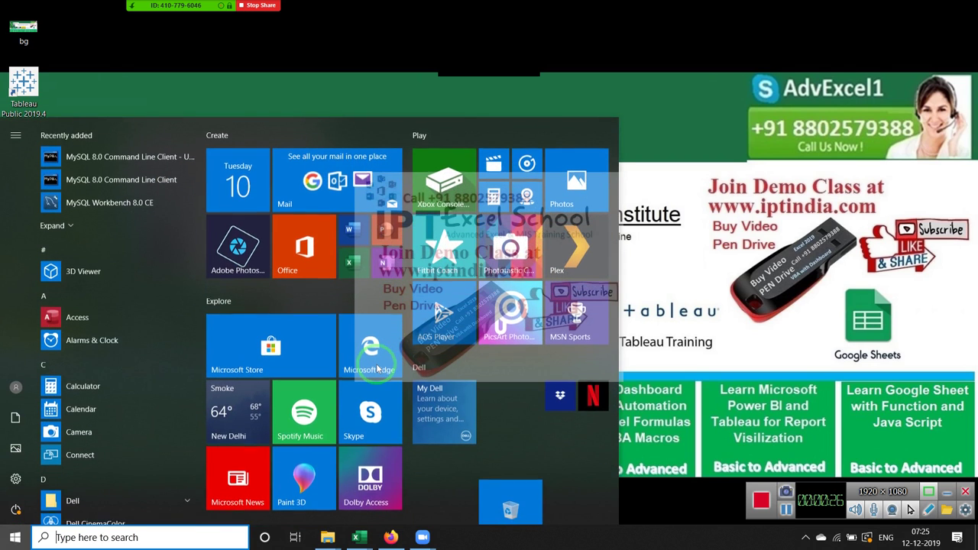
{"action": "type", "text": "a"}
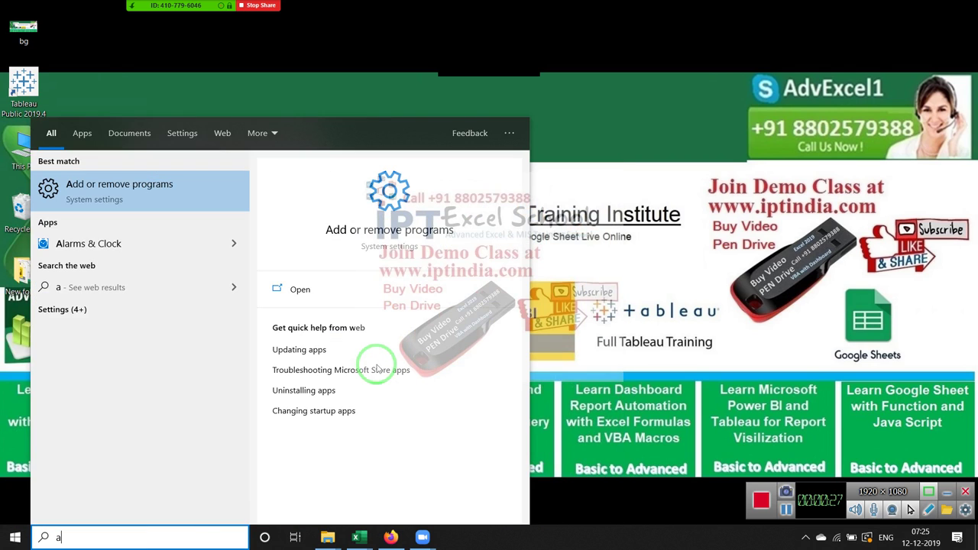
{"action": "type", "text": "c"}
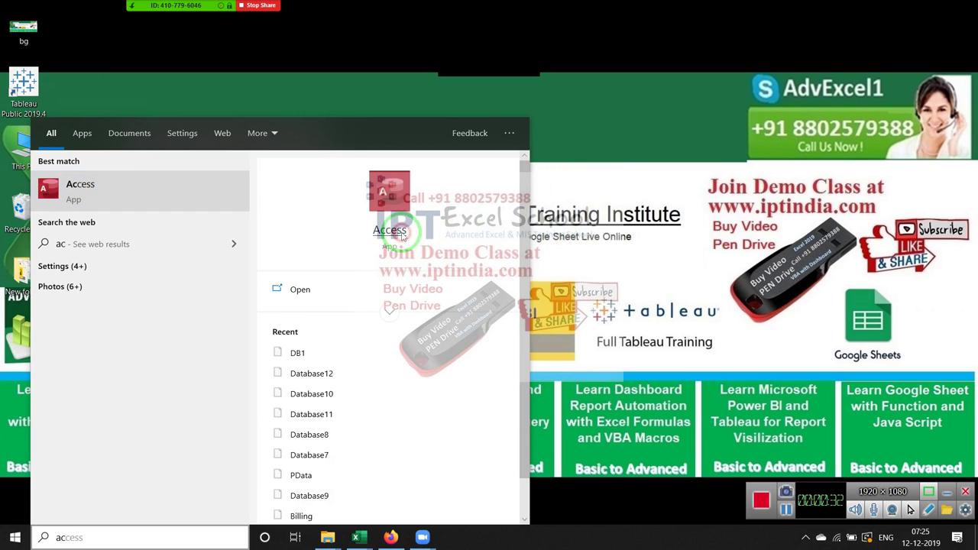
{"action": "left_click", "coordinate": [402, 237]}
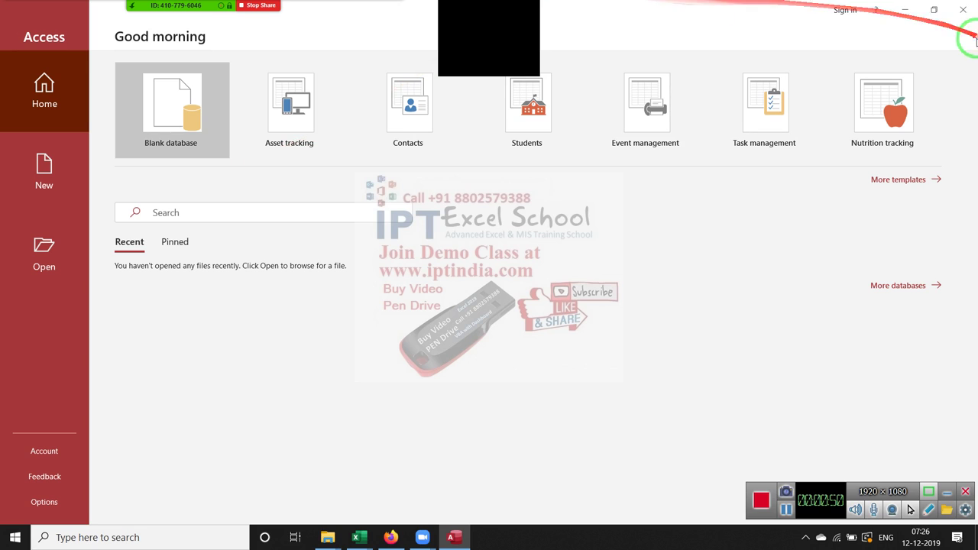
Minimize the Access window to reveal the desktop.
{"action": "left_click", "coordinate": [906, 11]}
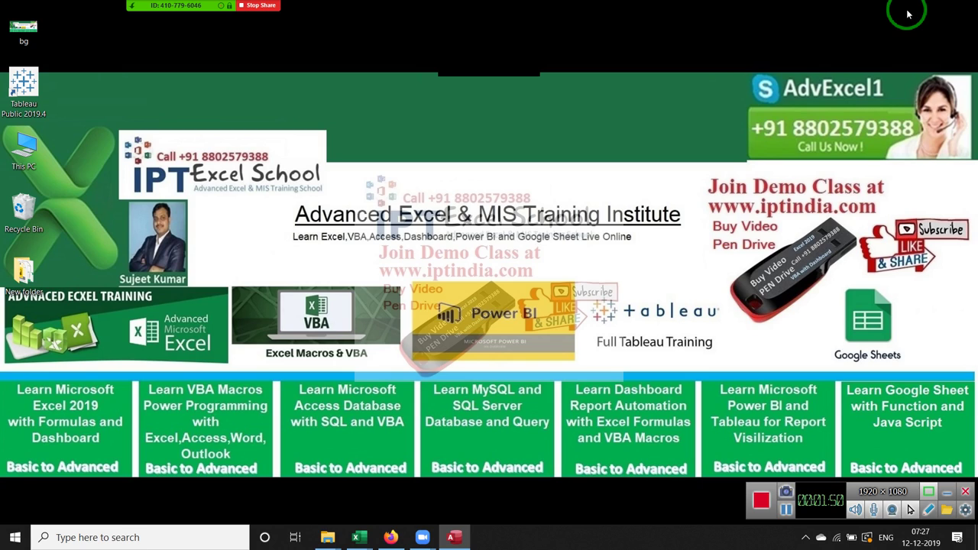
Restore Access and create blank database Database13, opening an empty Table1.
{"action": "left_click", "coordinate": [457, 538]}
{"action": "mouse_move", "coordinate": [469, 538]}
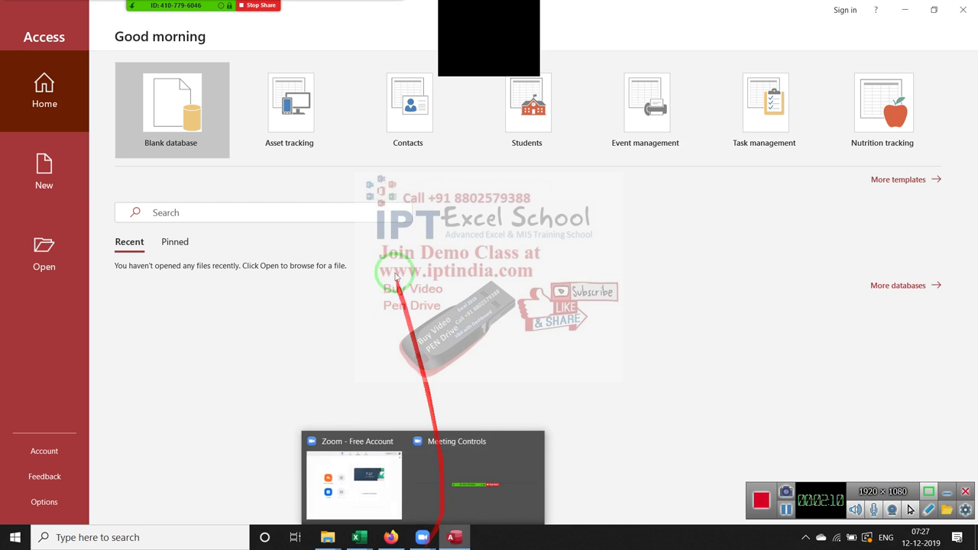
{"action": "left_click", "coordinate": [149, 128]}
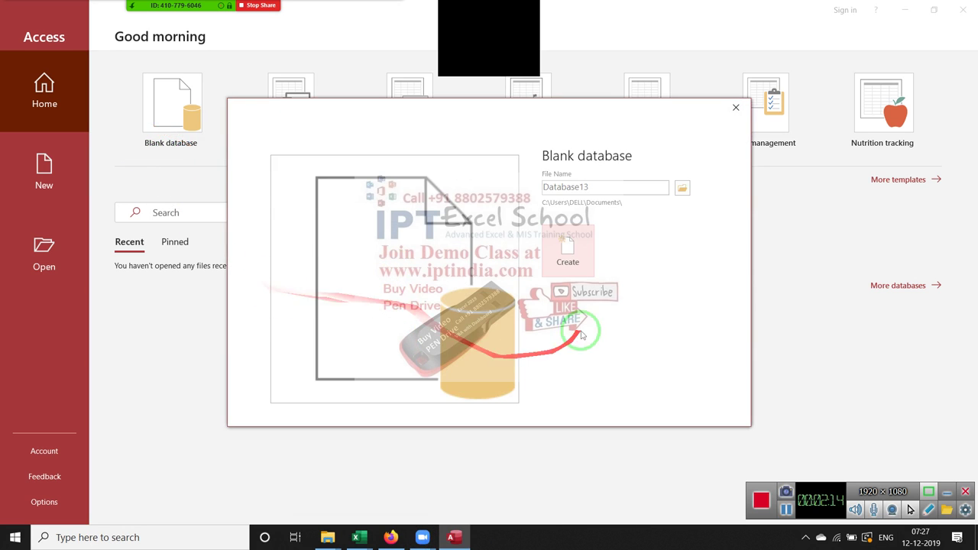
{"action": "left_click", "coordinate": [566, 271]}
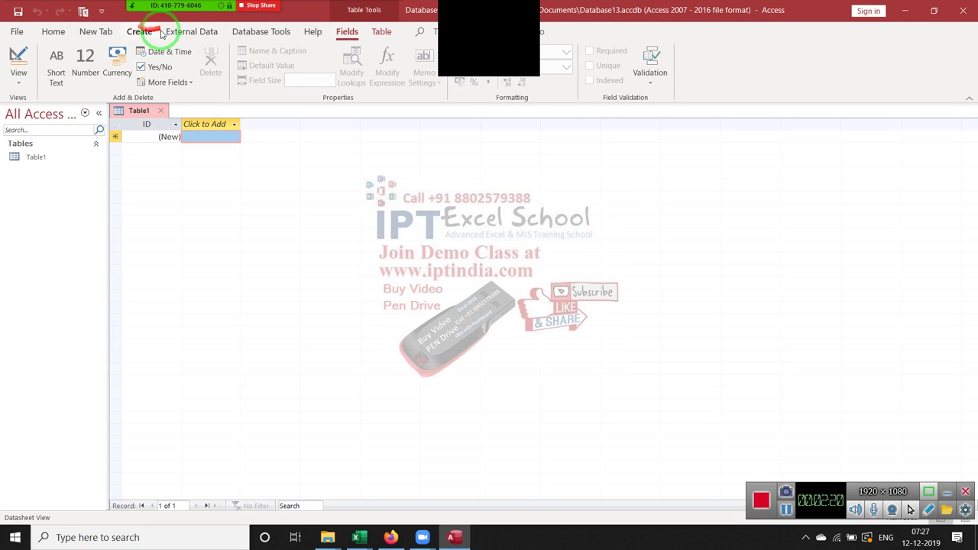
On External Data, browse New Data Source's From File, From Database and From Other Sources lists.
{"action": "left_click", "coordinate": [255, 32]}
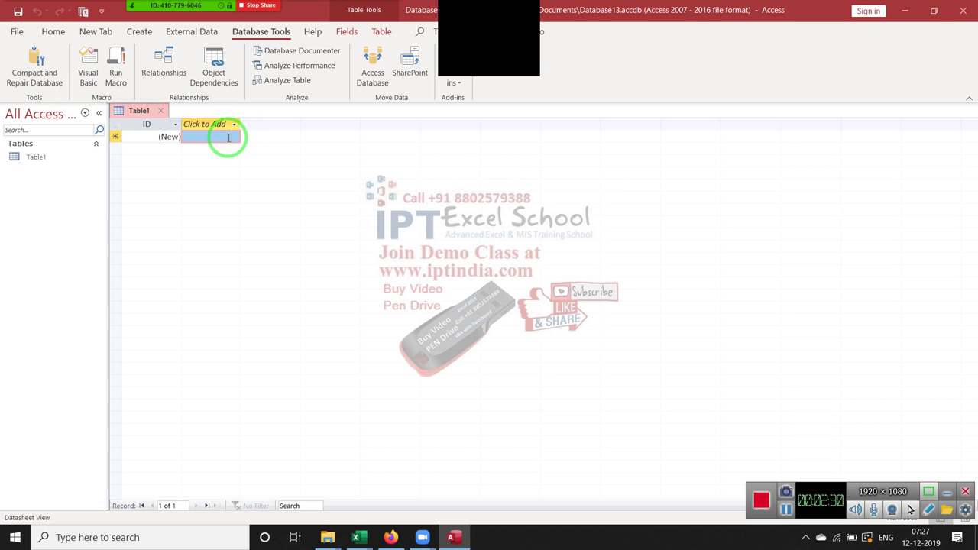
{"action": "left_click", "coordinate": [169, 36]}
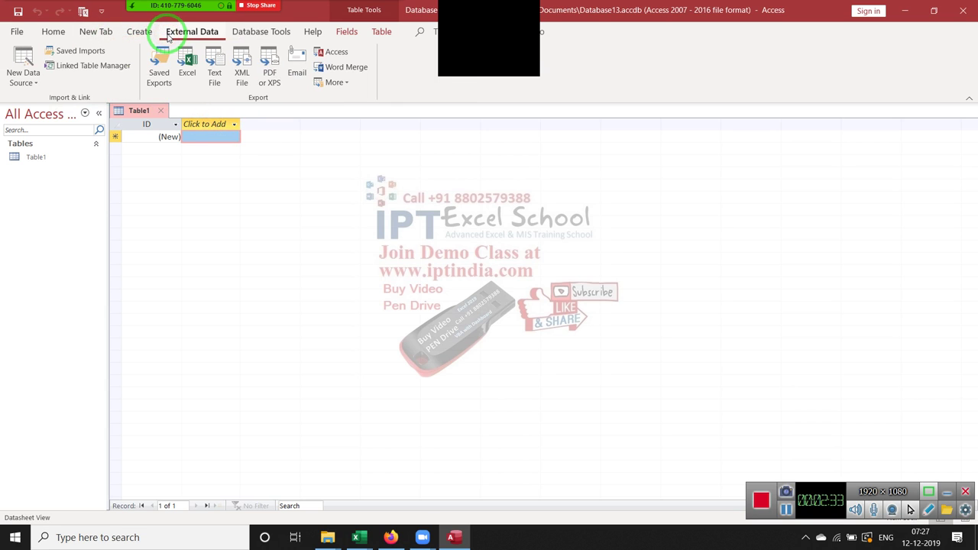
{"action": "left_click", "coordinate": [37, 84]}
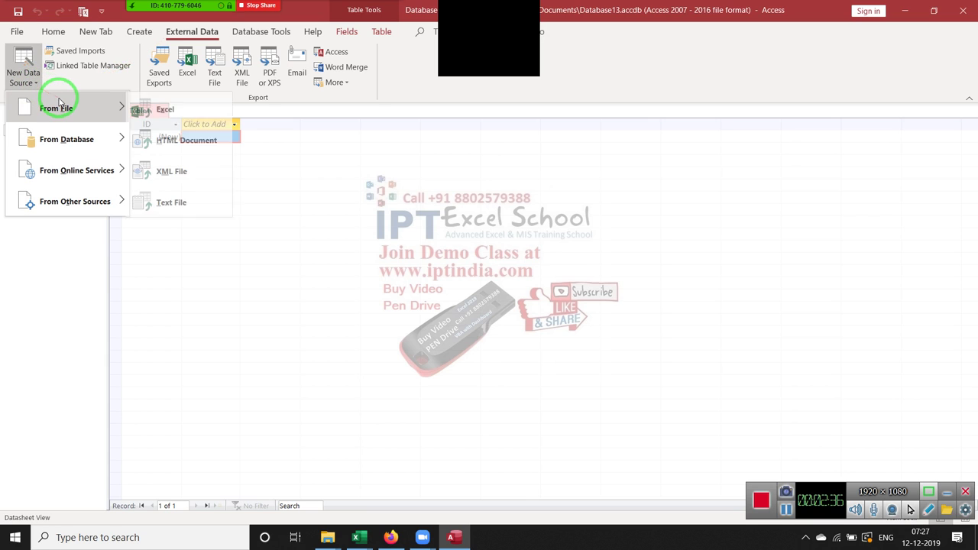
{"action": "mouse_move", "coordinate": [61, 138]}
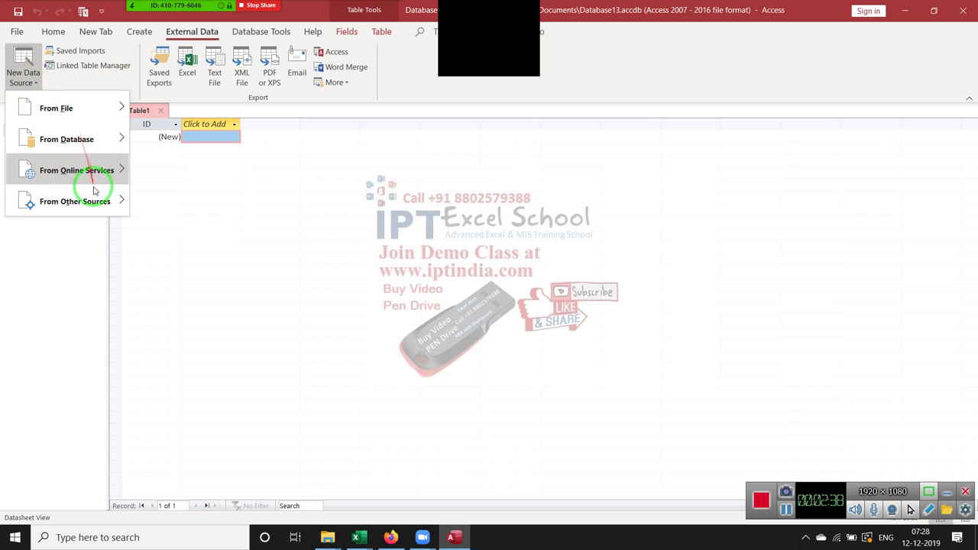
{"action": "mouse_move", "coordinate": [98, 201]}
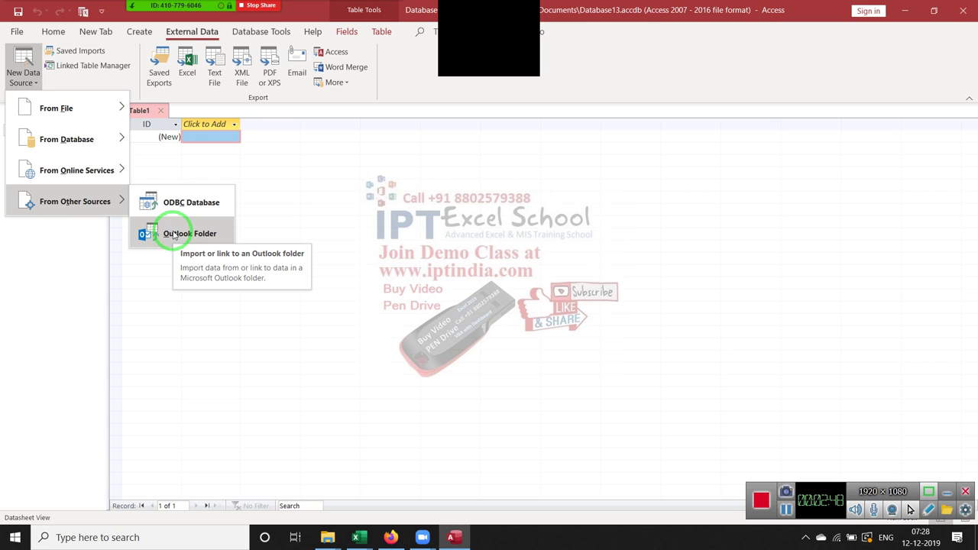
{"action": "left_click", "coordinate": [635, 82]}
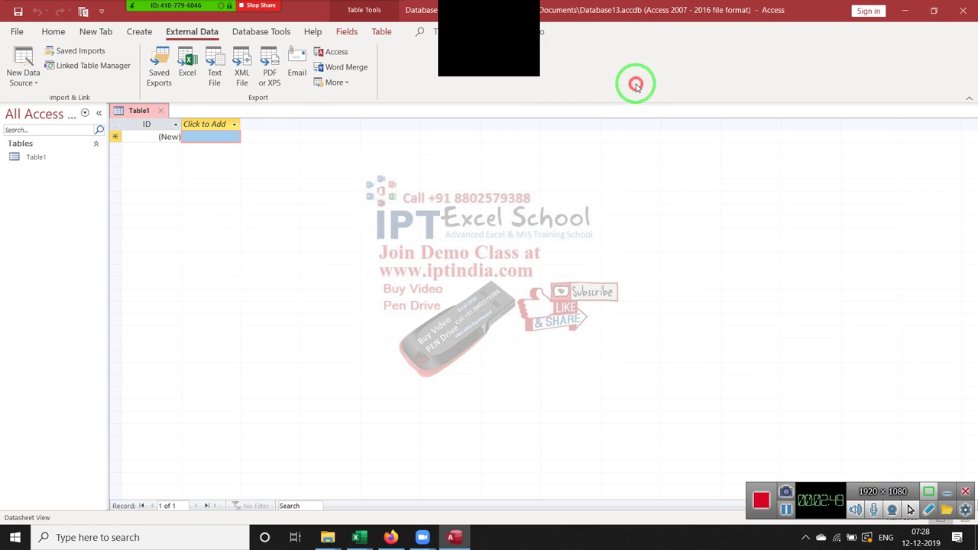
Minimize Access and bring the Excel barcode workbook to the front.
{"action": "left_click", "coordinate": [913, 17]}
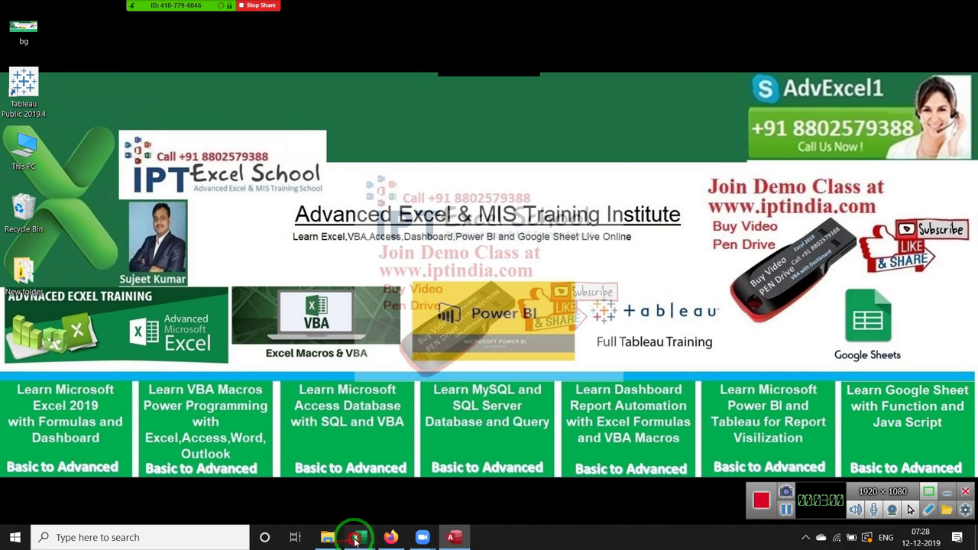
{"action": "mouse_move", "coordinate": [353, 535]}
{"action": "left_click", "coordinate": [564, 502]}
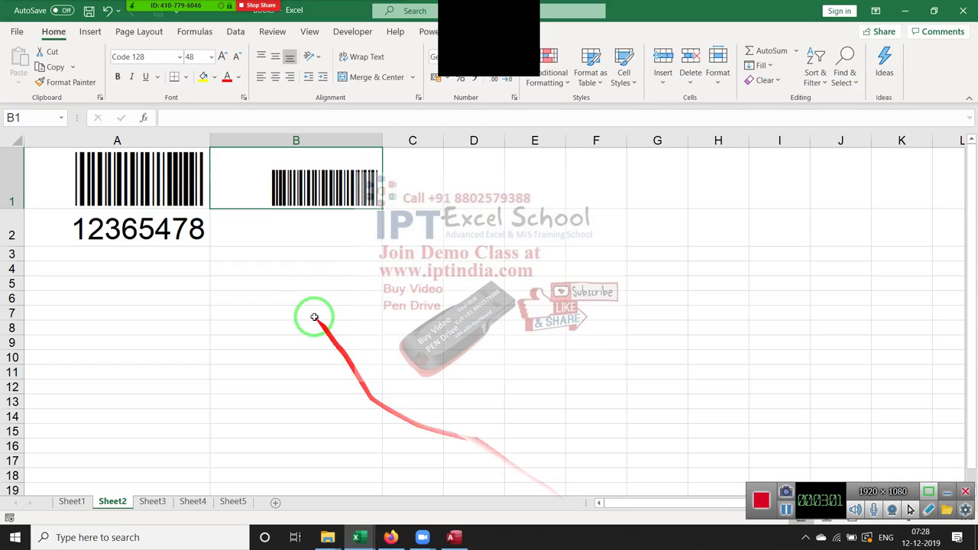
Enter 25, then 20 in cell C2, then clear the cell.
{"action": "left_click", "coordinate": [409, 224]}
{"action": "type", "text": "25"}
{"action": "key", "text": "Return"}
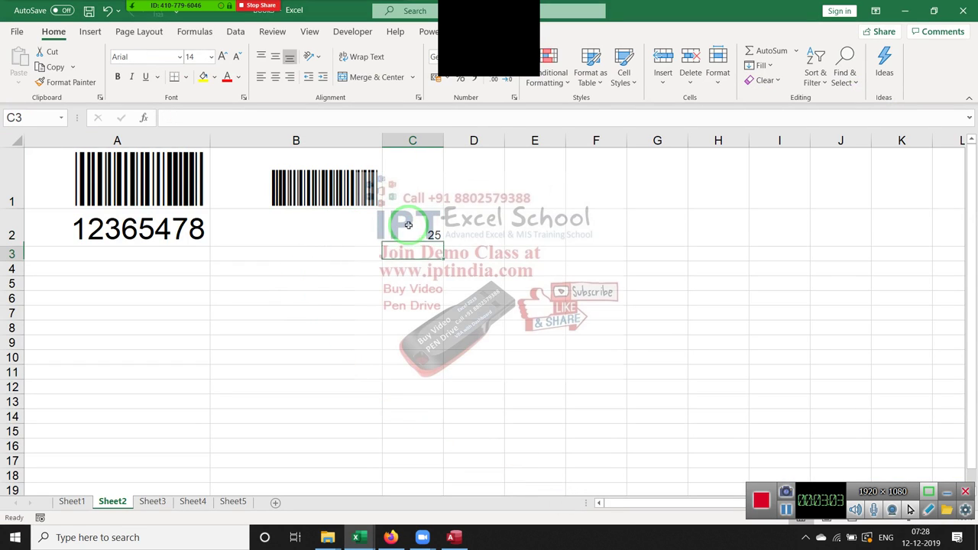
{"action": "left_click", "coordinate": [426, 227]}
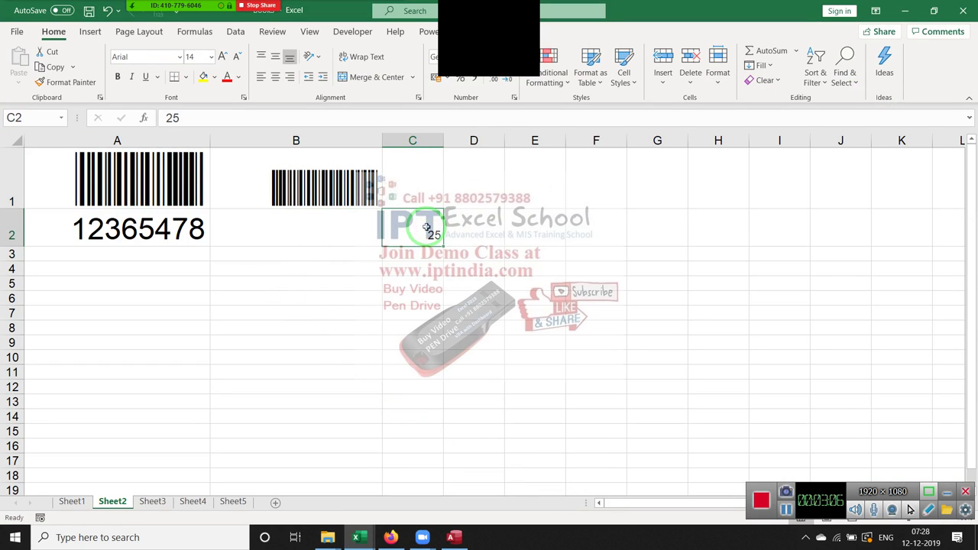
{"action": "type", "text": "20"}
{"action": "key", "text": "Return"}
{"action": "left_click", "coordinate": [426, 228]}
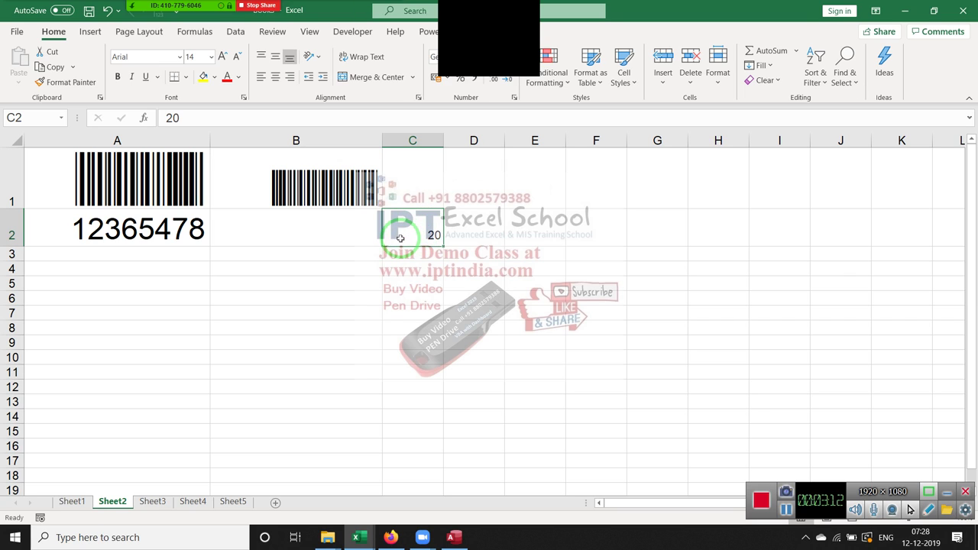
{"action": "key", "text": "Delete"}
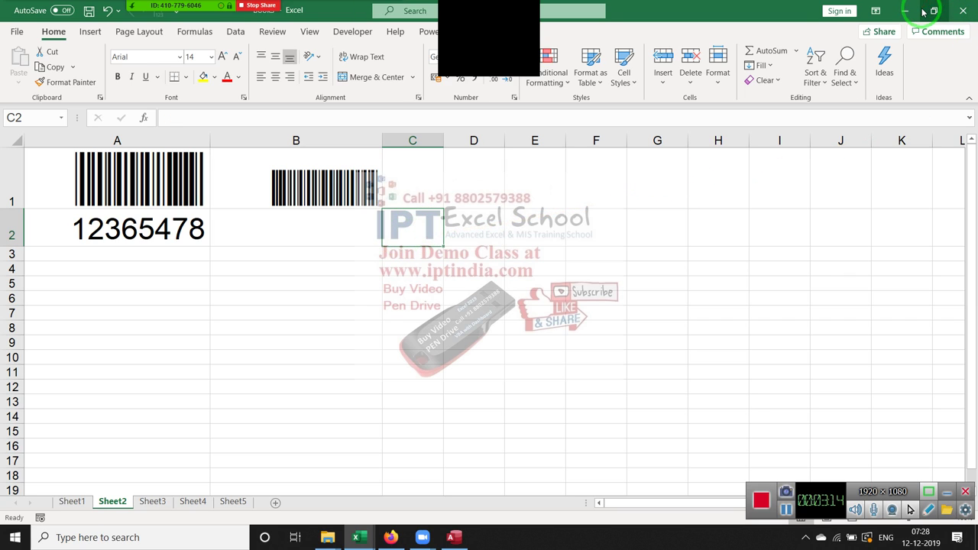
Minimize Excel, leaving Excel and Access open in the background.
{"action": "left_click", "coordinate": [915, 17]}
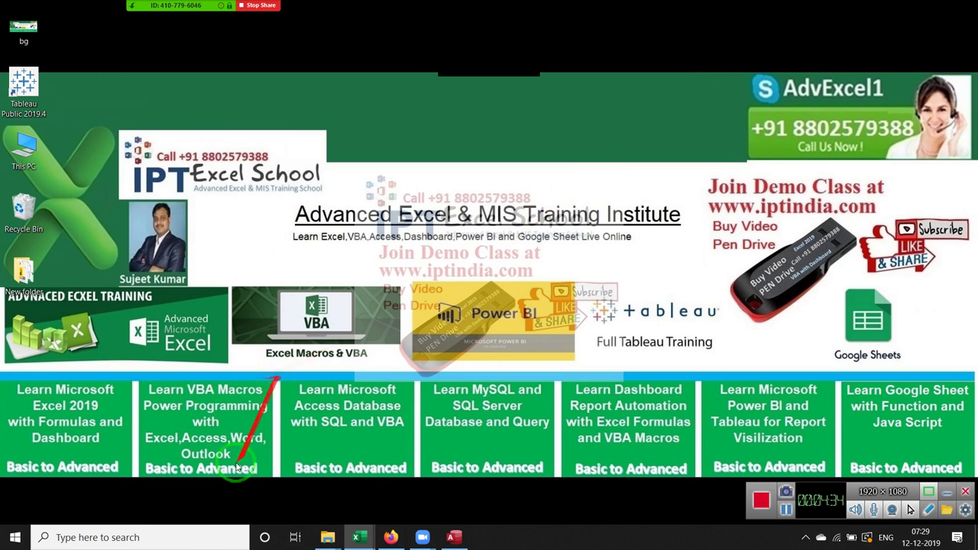
{"action": "mouse_move", "coordinate": [424, 537]}
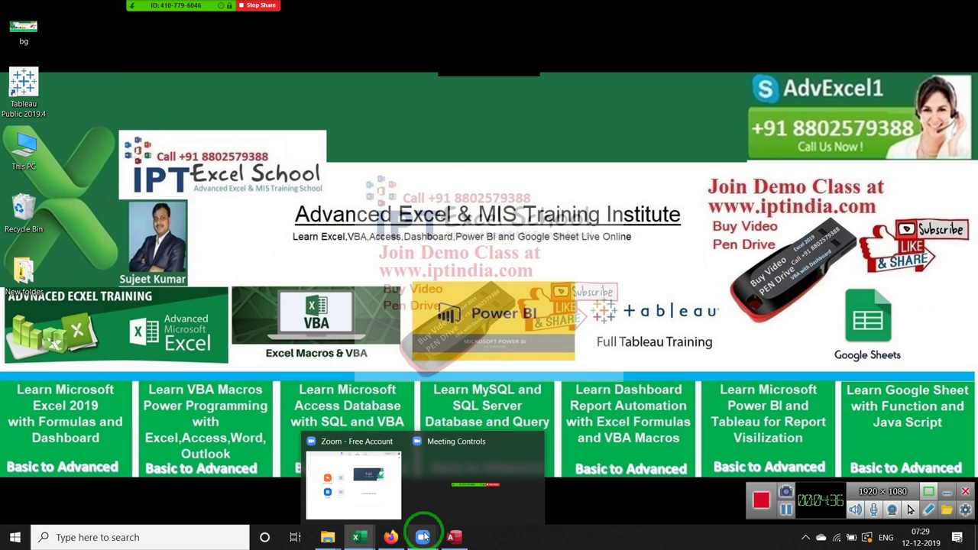
Bring the Access window back up, then switch to the File Explorer Videos window.
{"action": "left_click", "coordinate": [455, 539]}
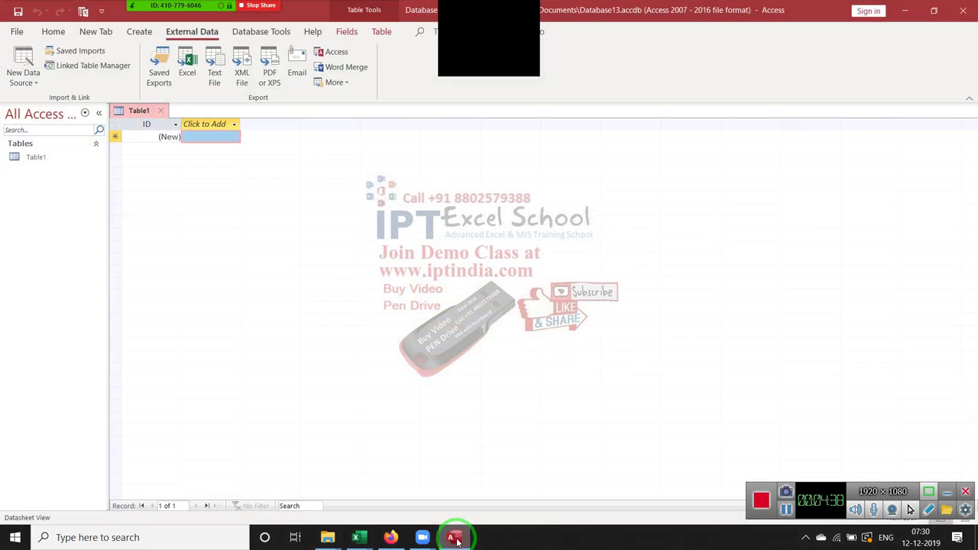
{"action": "left_click", "coordinate": [456, 539]}
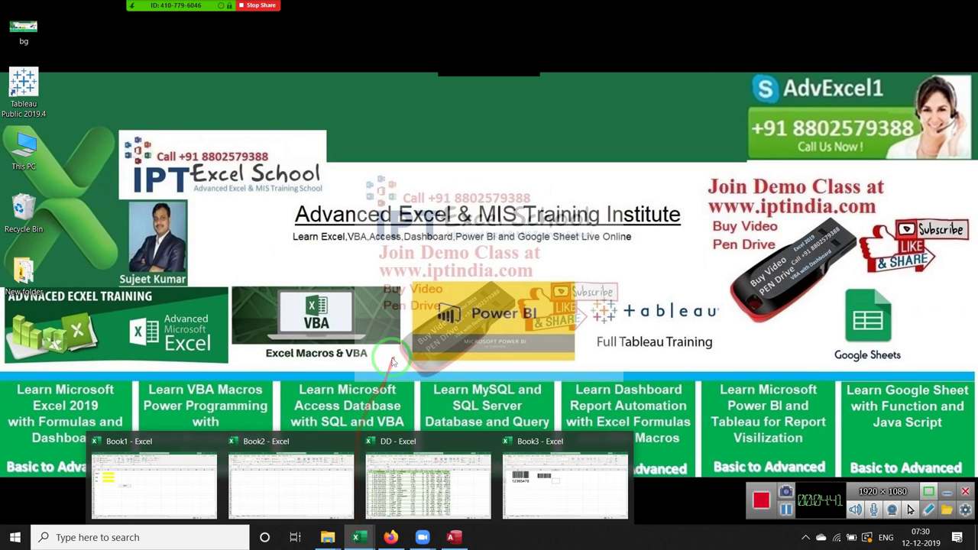
{"action": "left_click", "coordinate": [454, 539]}
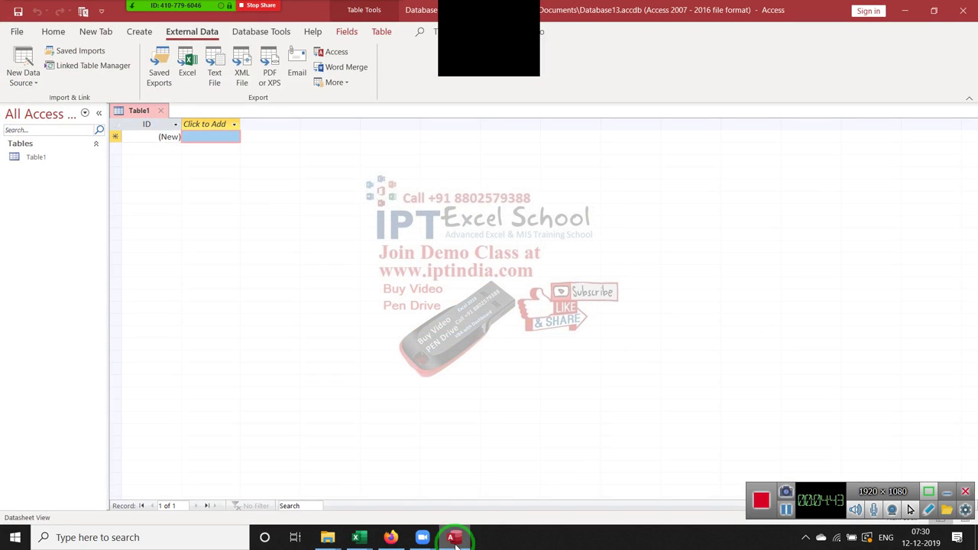
{"action": "left_click", "coordinate": [327, 537]}
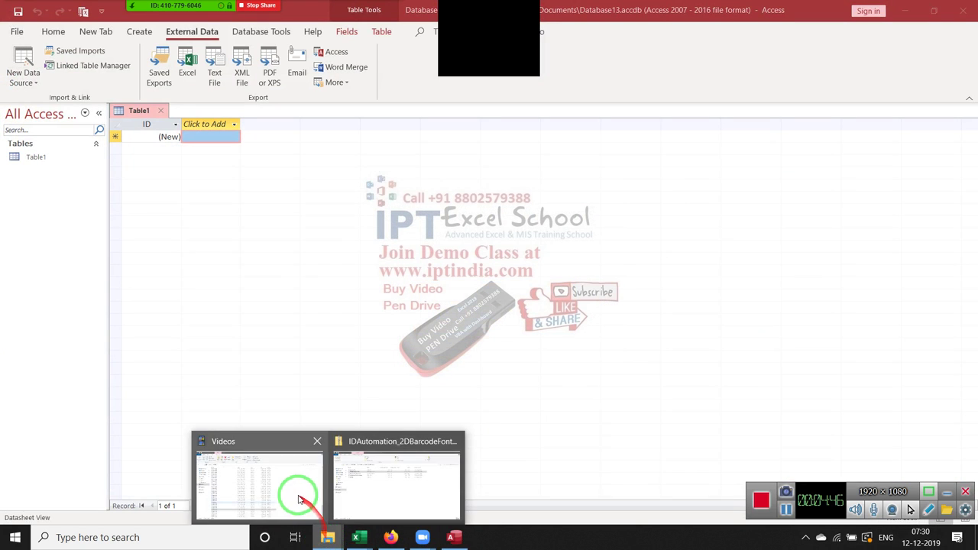
{"action": "left_click", "coordinate": [297, 500]}
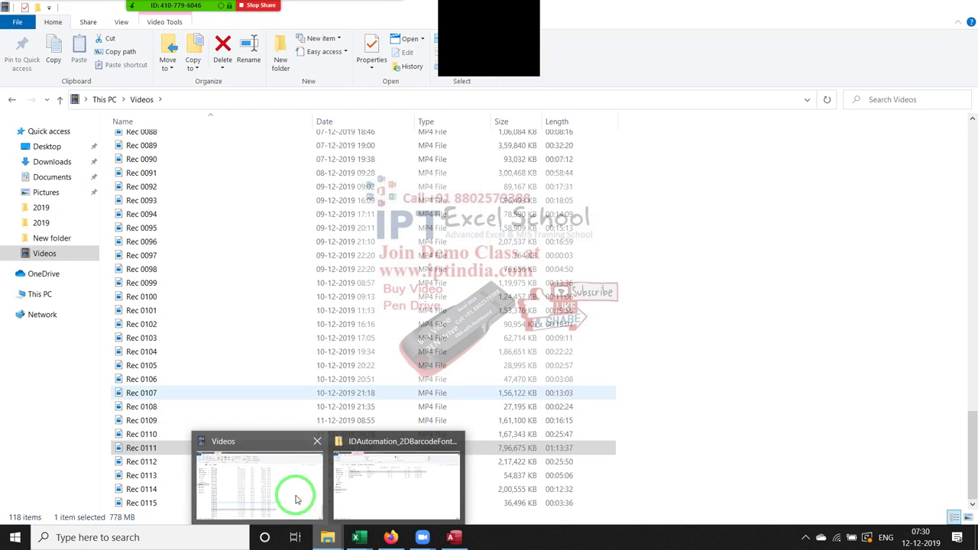
Confirm Database1 in Documents is an .accdb Access Database via Properties, then return to Access.
{"action": "left_click", "coordinate": [58, 184]}
{"action": "scroll", "coordinate": [164, 359], "scroll_direction": "down", "scroll_amount": 3}
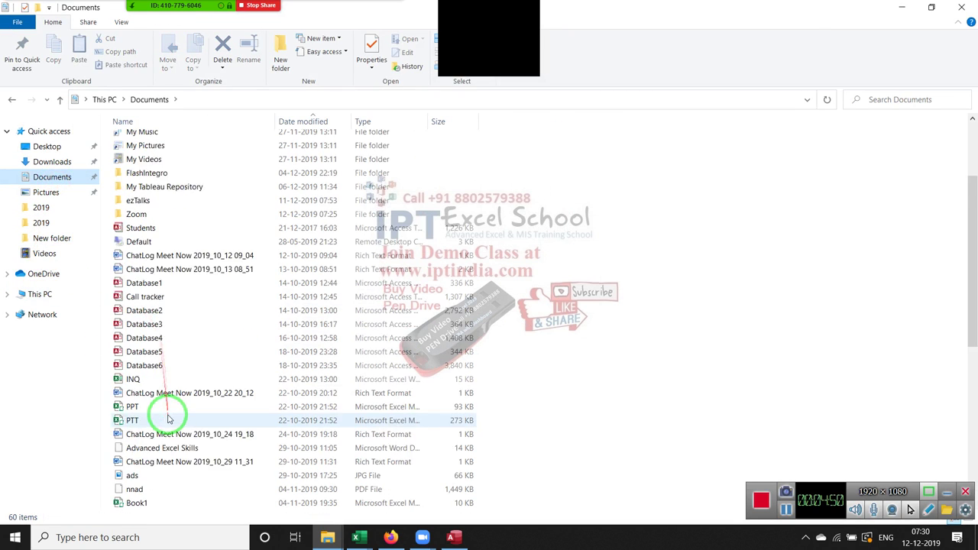
{"action": "scroll", "coordinate": [143, 291], "scroll_direction": "down", "scroll_amount": 1}
{"action": "left_click", "coordinate": [153, 242]}
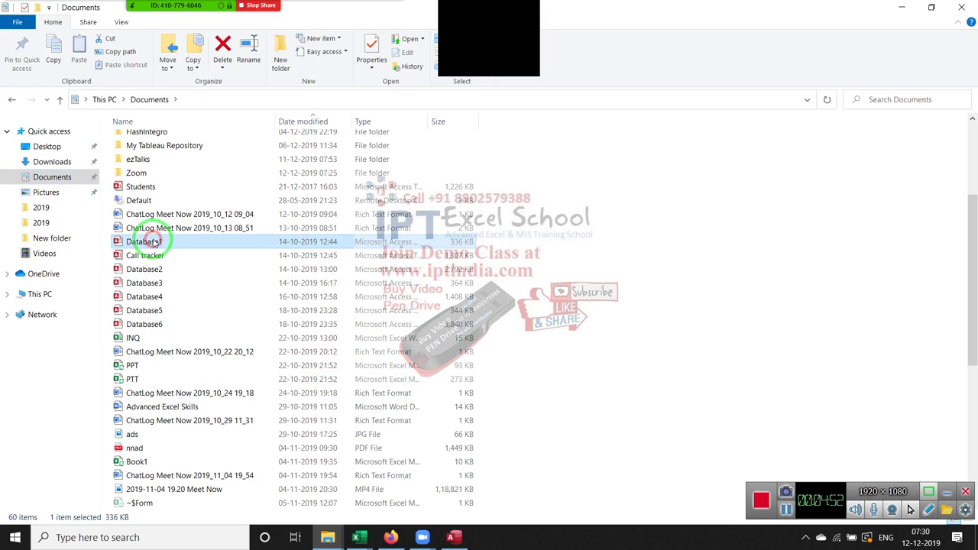
{"action": "right_click", "coordinate": [152, 241]}
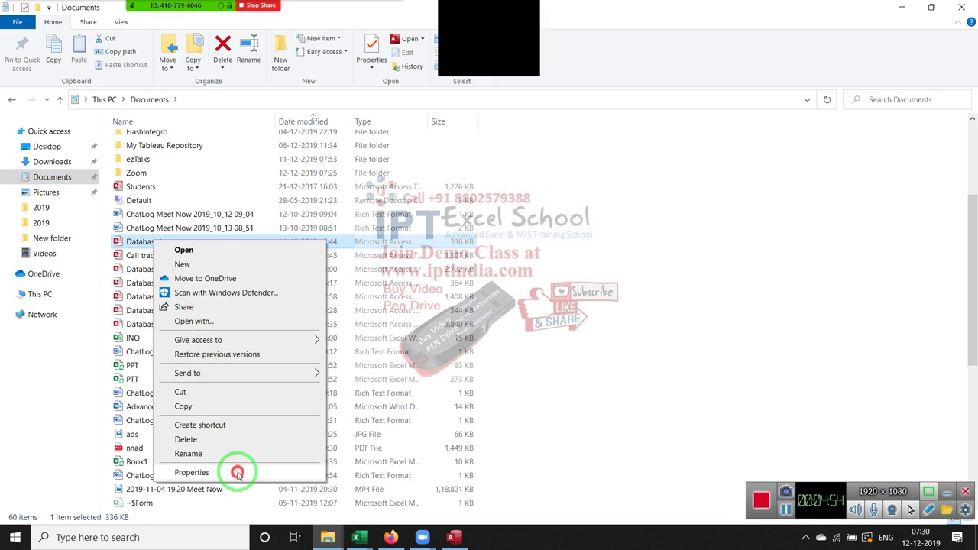
{"action": "left_click", "coordinate": [236, 471]}
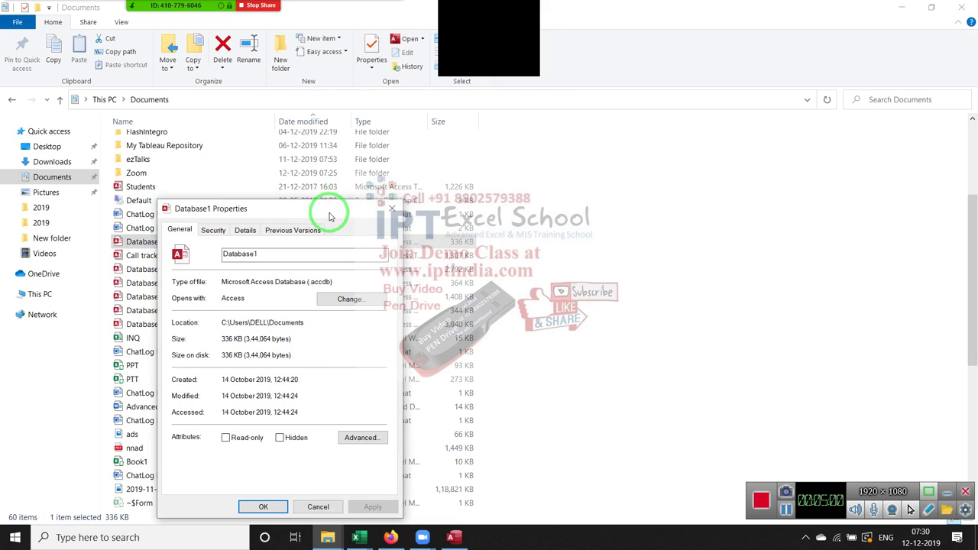
{"action": "left_click", "coordinate": [324, 284]}
{"action": "left_click_drag", "start_coordinate": [323, 284], "coordinate": [330, 283]}
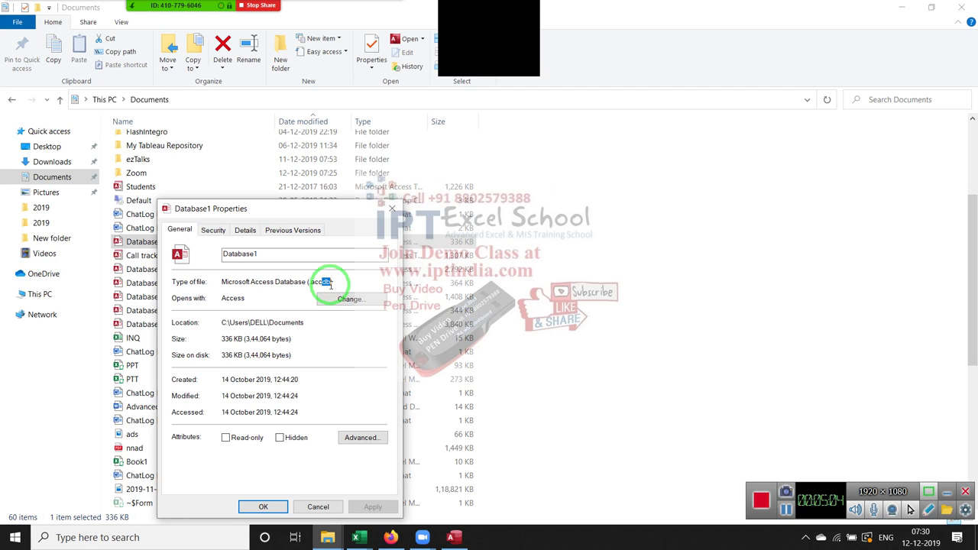
{"action": "left_click", "coordinate": [392, 208]}
{"action": "left_click", "coordinate": [450, 537]}
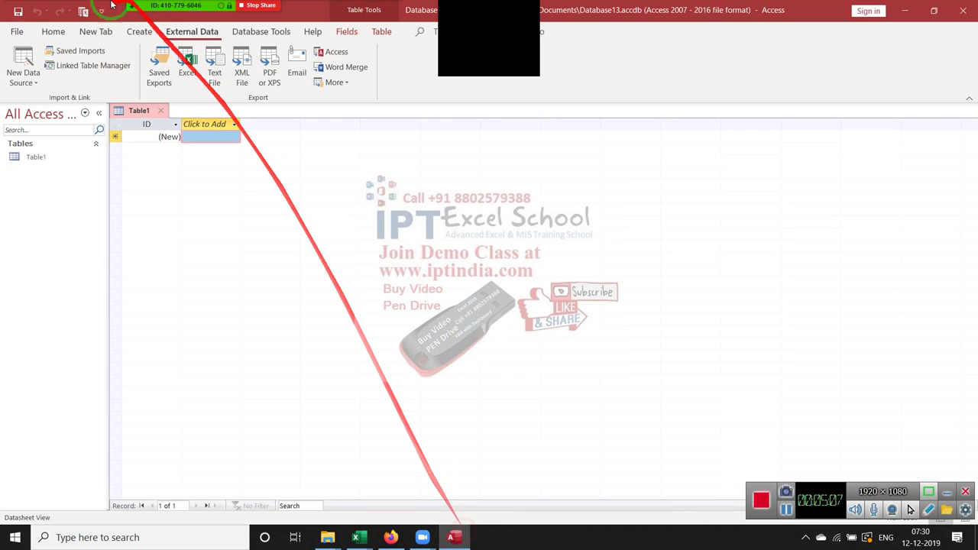
Start a blank Database14 from File > New, cancel it, and show Table1's Create tab.
{"action": "left_click", "coordinate": [18, 31]}
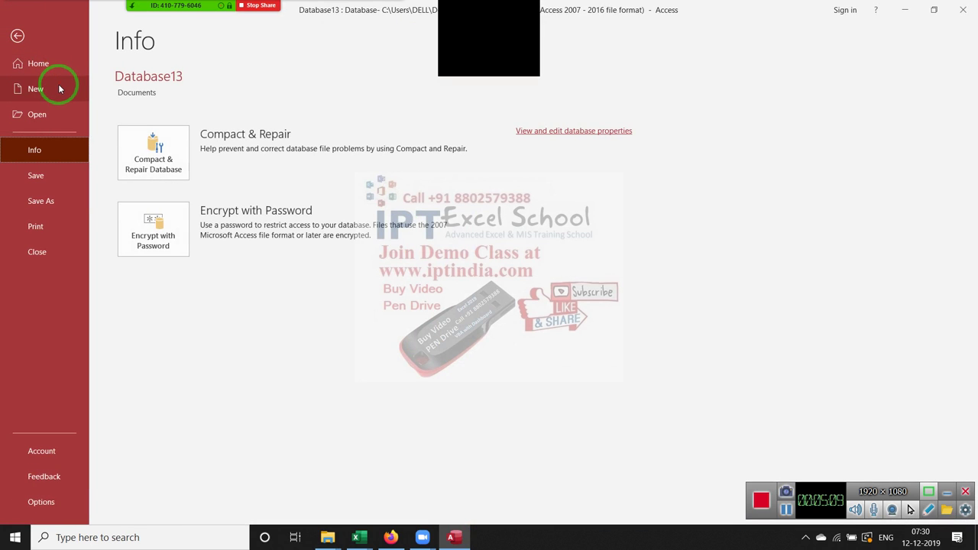
{"action": "left_click", "coordinate": [59, 88]}
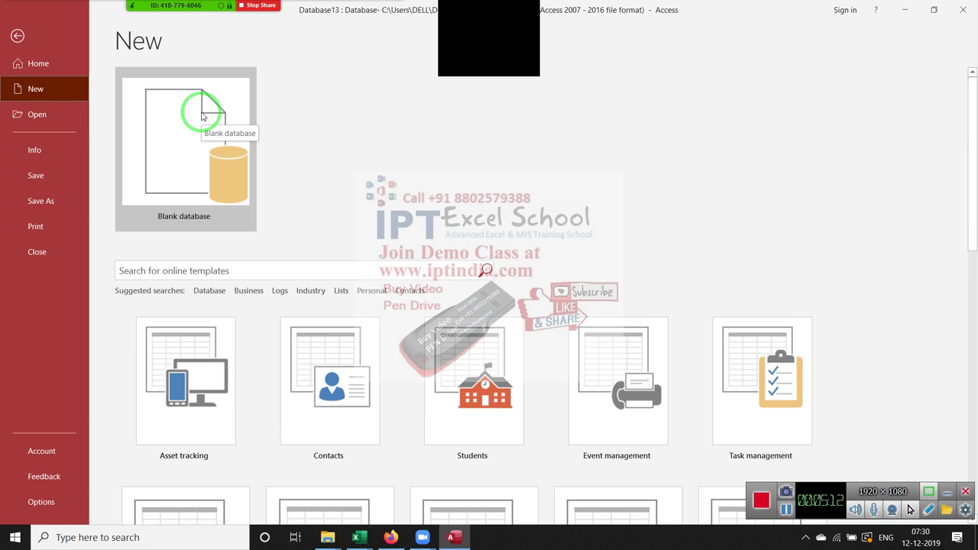
{"action": "left_click", "coordinate": [203, 113]}
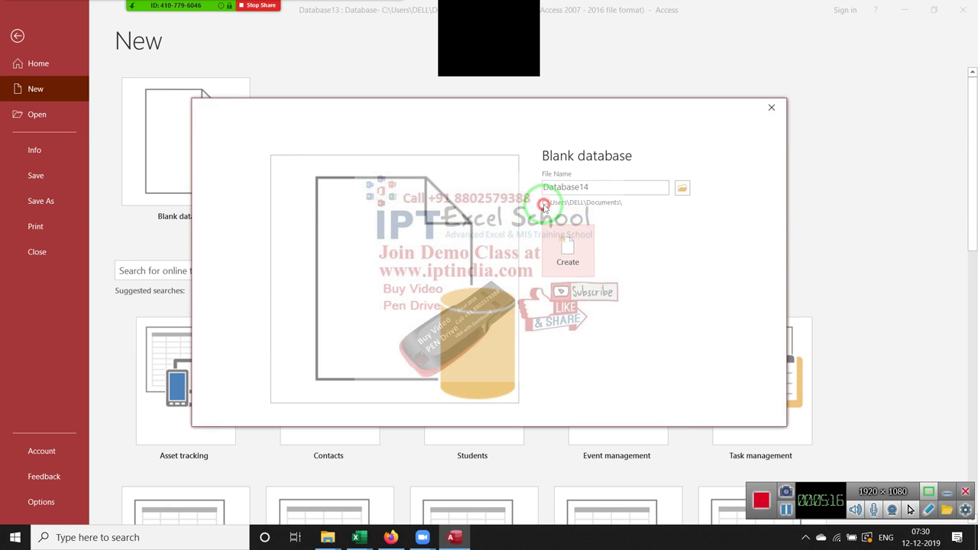
{"action": "left_click", "coordinate": [604, 188]}
{"action": "left_click", "coordinate": [550, 187]}
{"action": "double_click", "coordinate": [606, 190]}
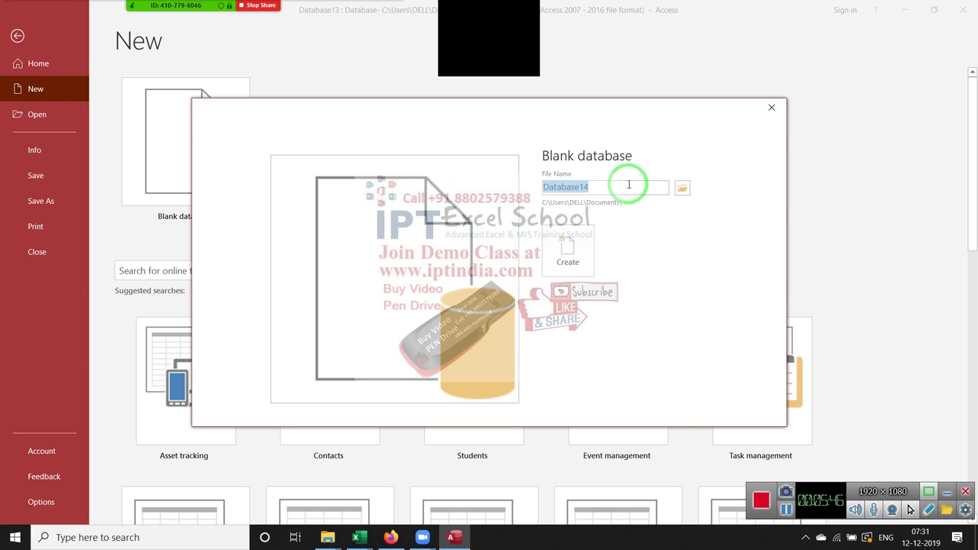
{"action": "key", "text": "Escape"}
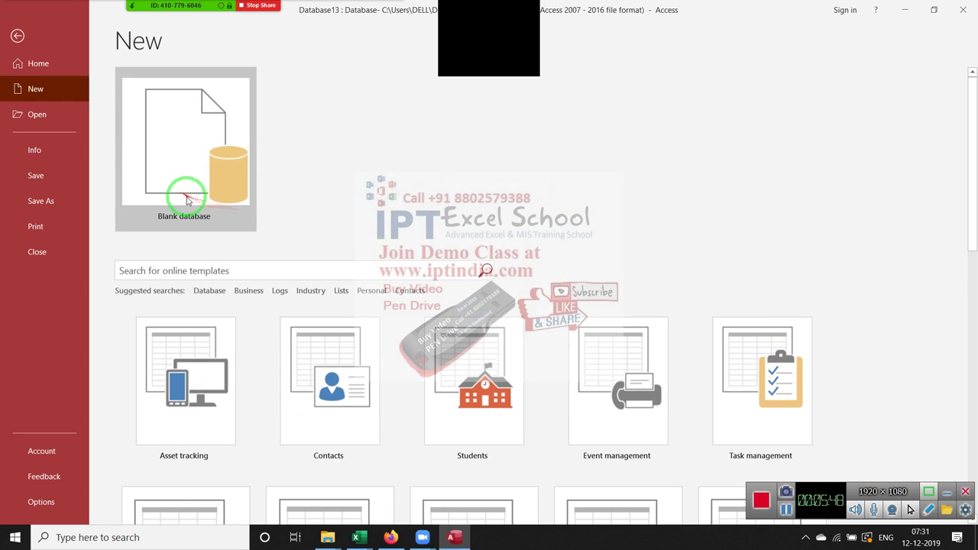
{"action": "scroll", "coordinate": [327, 272], "scroll_direction": "down", "scroll_amount": 1}
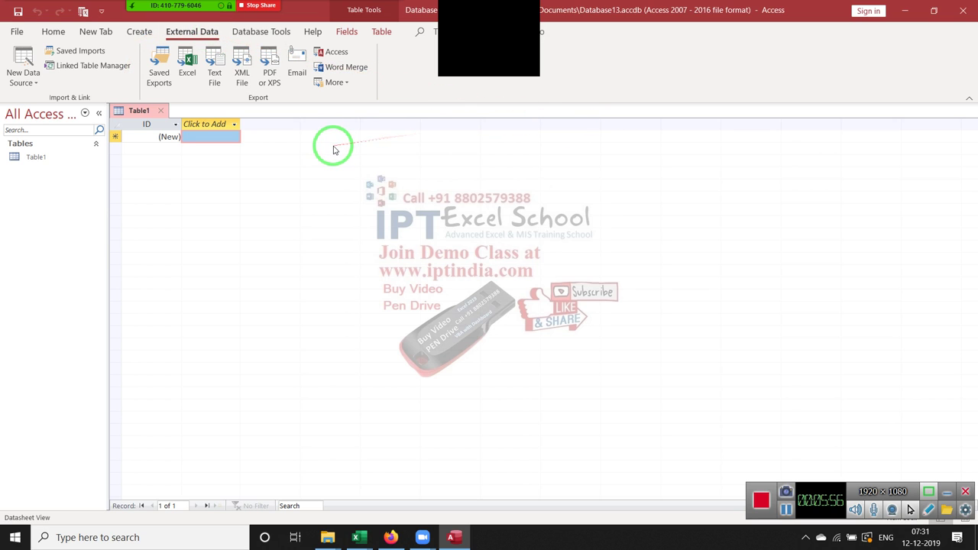
{"action": "left_click", "coordinate": [137, 32]}
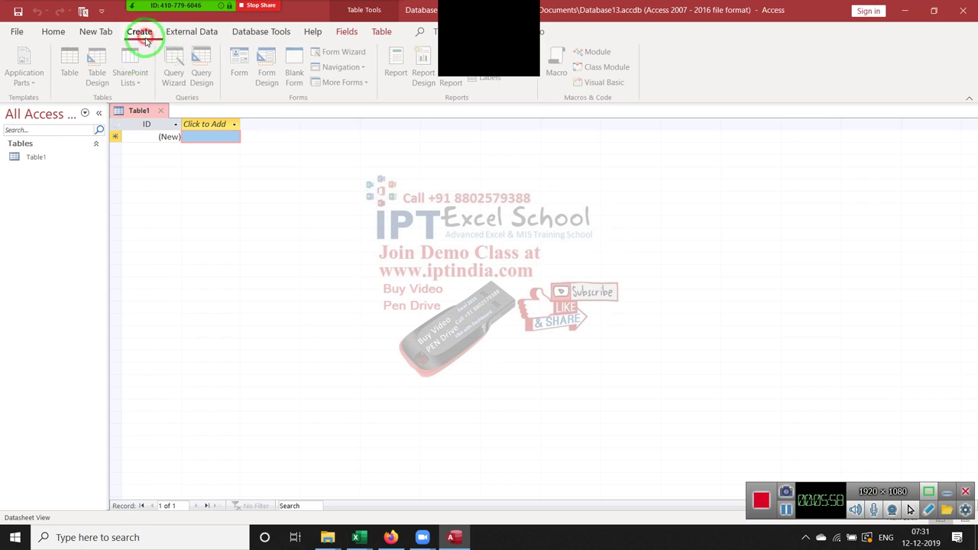
Browse from File > Open to the Documents folder and open Database10.
{"action": "left_click", "coordinate": [17, 31]}
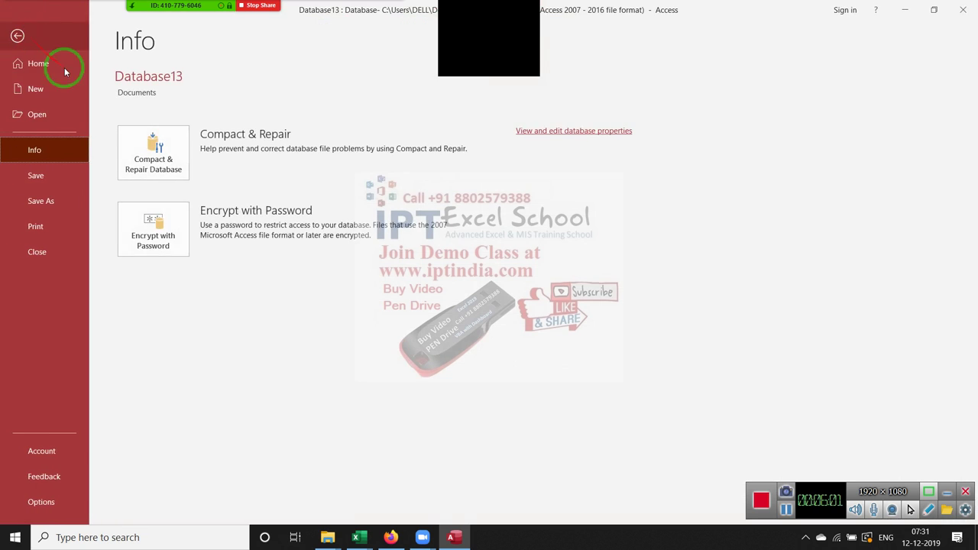
{"action": "left_click", "coordinate": [64, 112]}
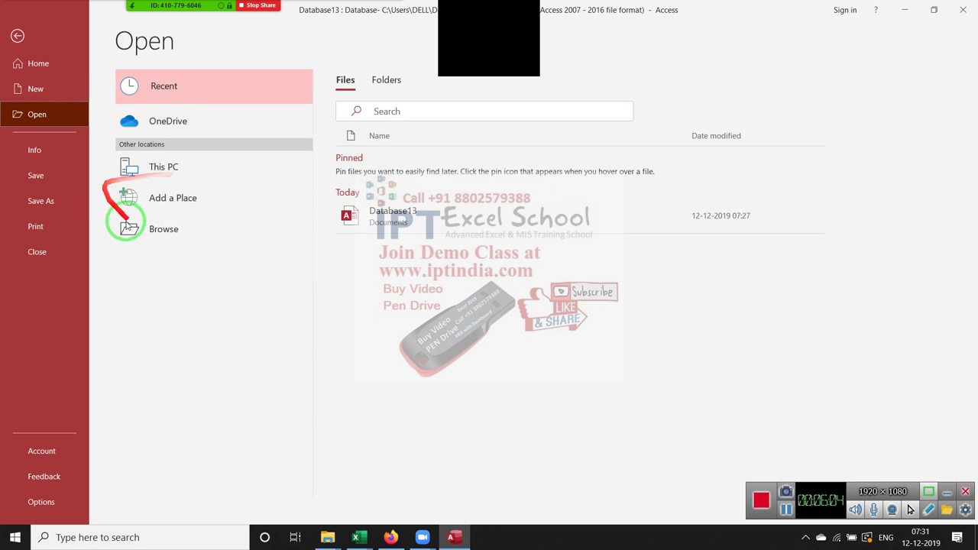
{"action": "left_click", "coordinate": [156, 242]}
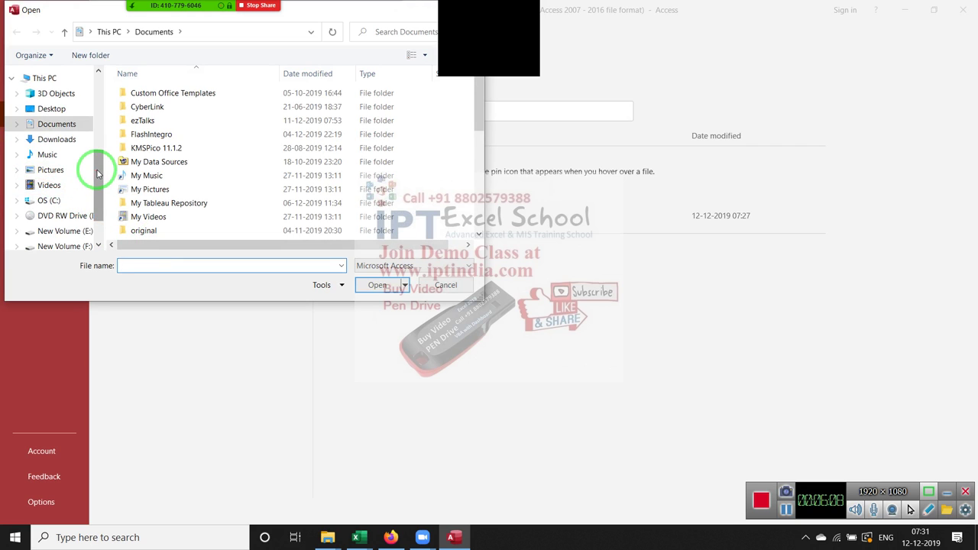
{"action": "scroll", "coordinate": [85, 153], "scroll_direction": "up", "scroll_amount": 1}
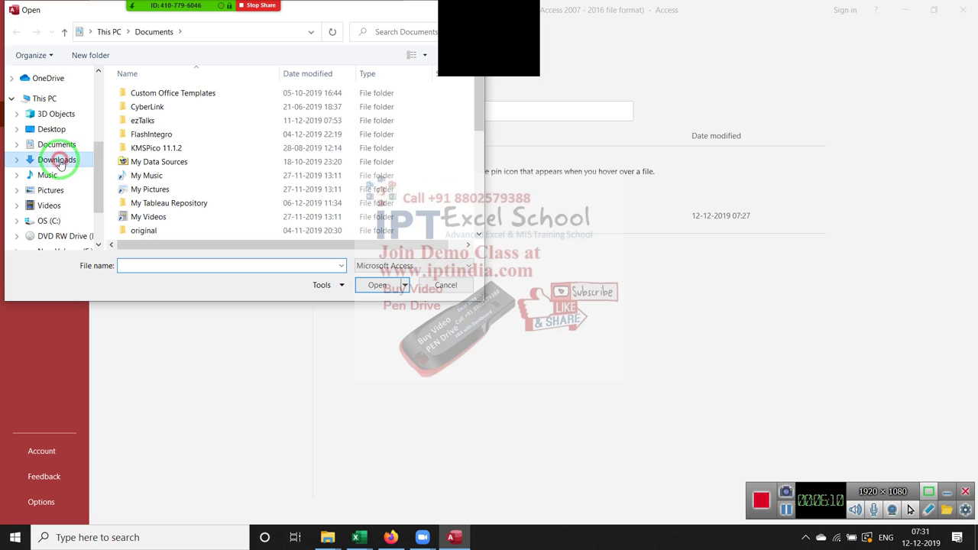
{"action": "left_click", "coordinate": [60, 159]}
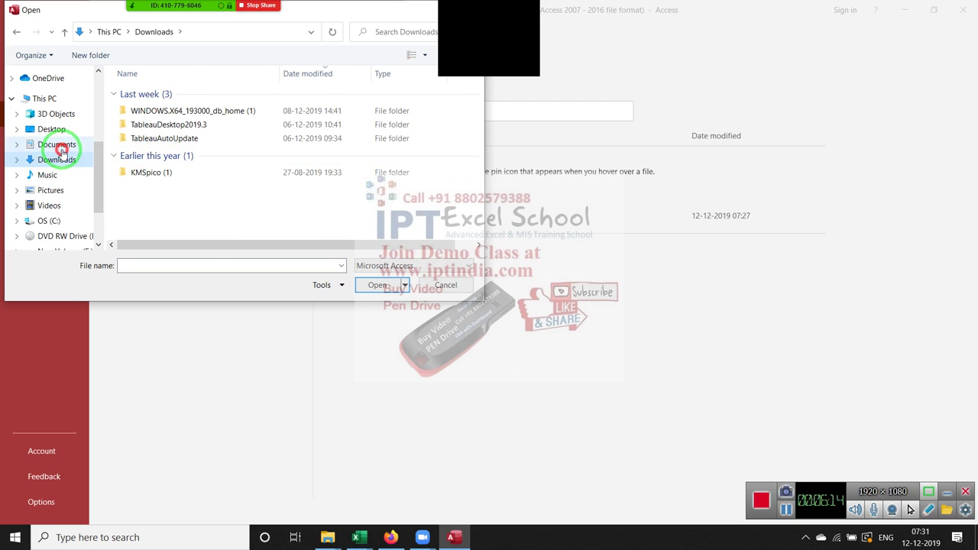
{"action": "left_click", "coordinate": [58, 144]}
{"action": "scroll", "coordinate": [204, 168], "scroll_direction": "down", "scroll_amount": 3}
{"action": "scroll", "coordinate": [201, 171], "scroll_direction": "down", "scroll_amount": 2}
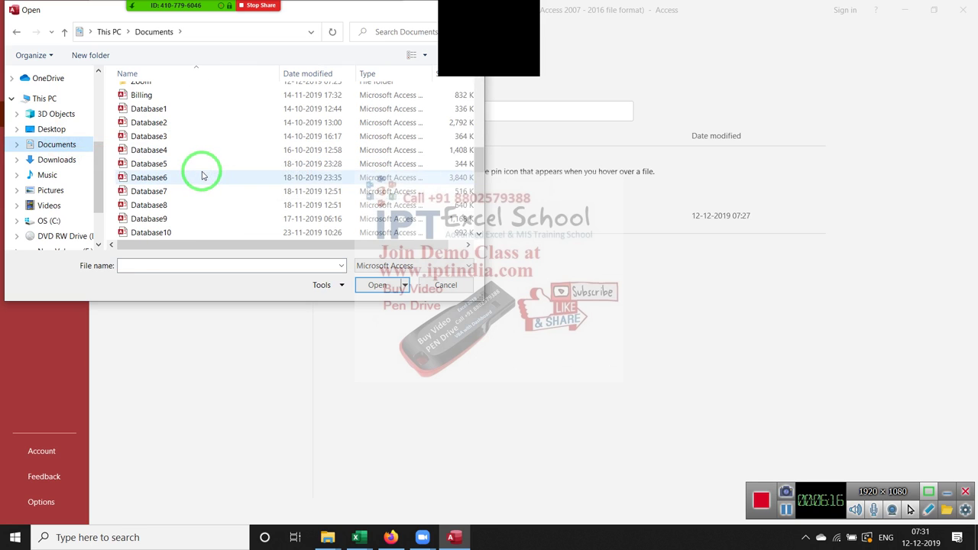
{"action": "left_click", "coordinate": [201, 174]}
{"action": "left_click", "coordinate": [199, 228]}
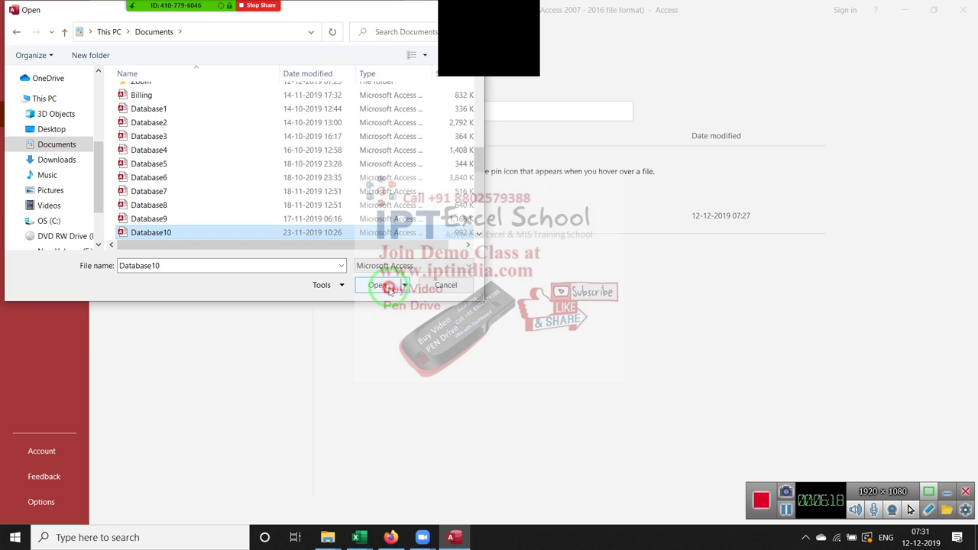
{"action": "left_click", "coordinate": [375, 285]}
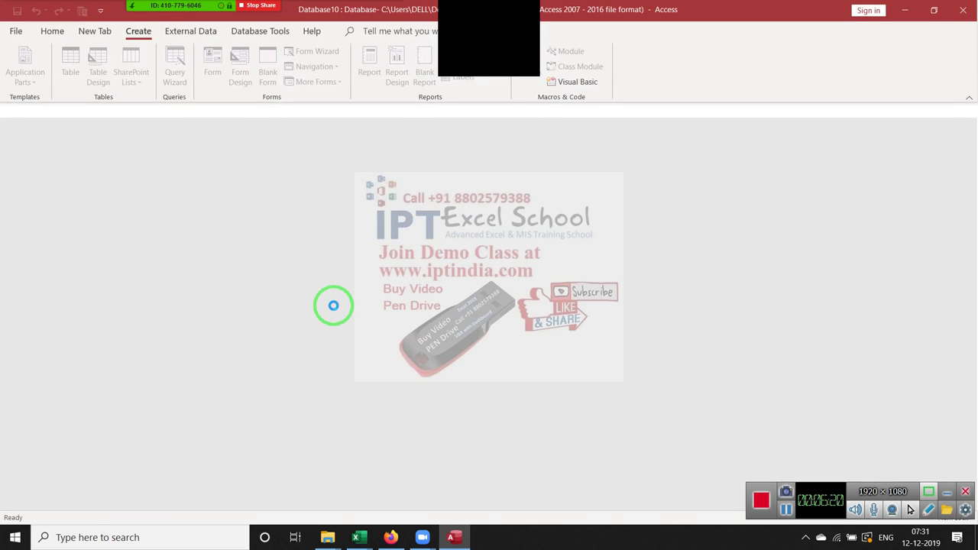
{"action": "left_click_drag", "start_coordinate": [332, 303], "coordinate": [116, 257]}
Open the Data table, select its ID, Team and TM columns, then close it.
{"action": "double_click", "coordinate": [58, 164]}
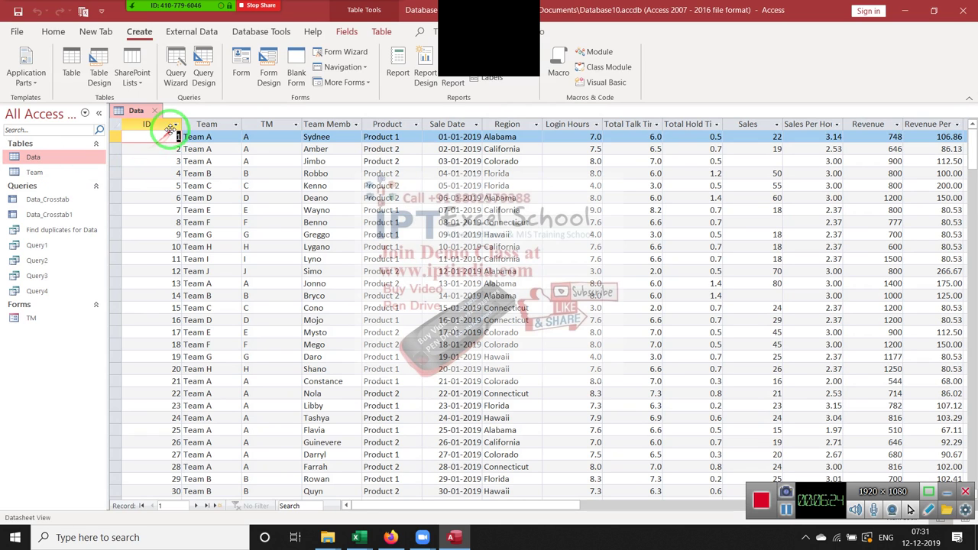
{"action": "mouse_move", "coordinate": [156, 124]}
{"action": "left_mouse_down"}
{"action": "mouse_move", "coordinate": [926, 188]}
{"action": "mouse_move", "coordinate": [151, 162]}
{"action": "left_mouse_up"}
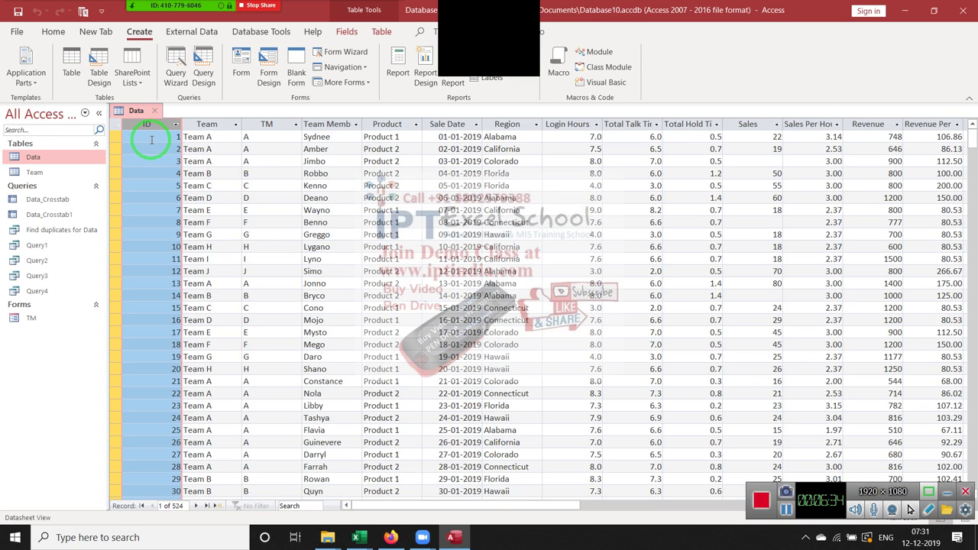
{"action": "left_click", "coordinate": [155, 113]}
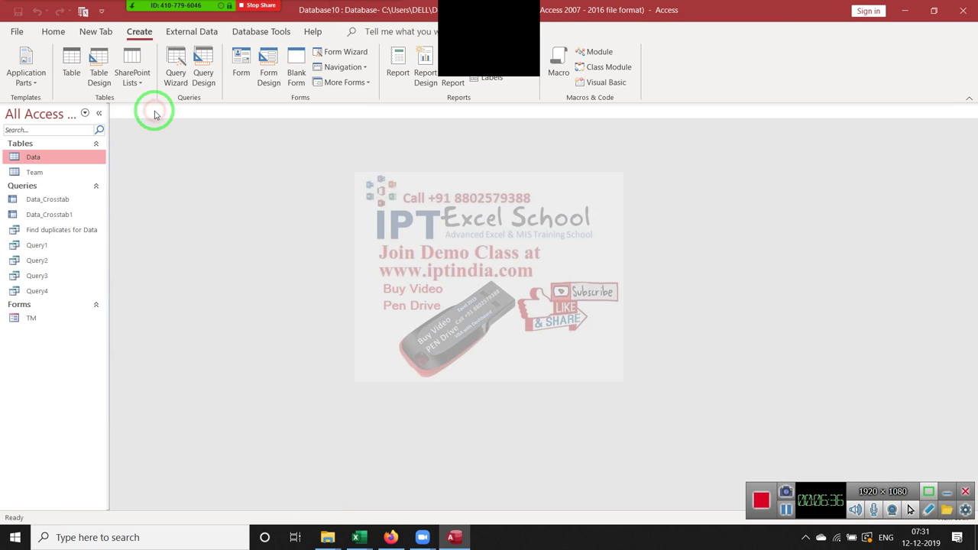
Open the TM form, view its Select Team list, then close the form and select the Data table.
{"action": "double_click", "coordinate": [30, 318]}
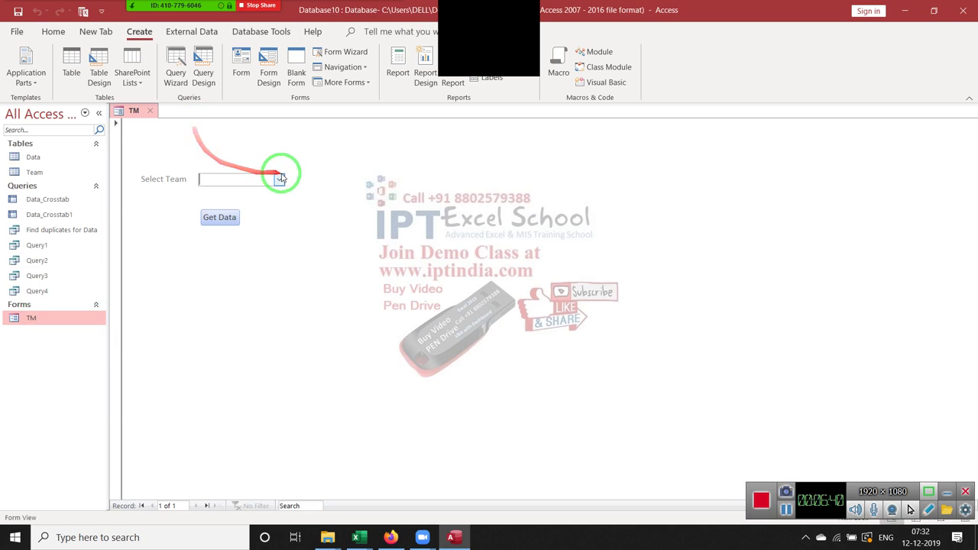
{"action": "left_click", "coordinate": [279, 178]}
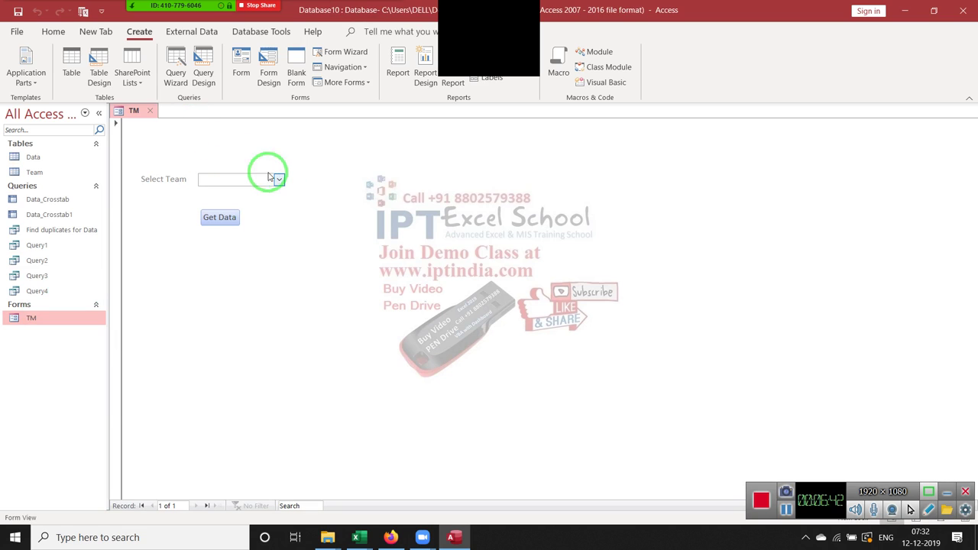
{"action": "left_click", "coordinate": [150, 113]}
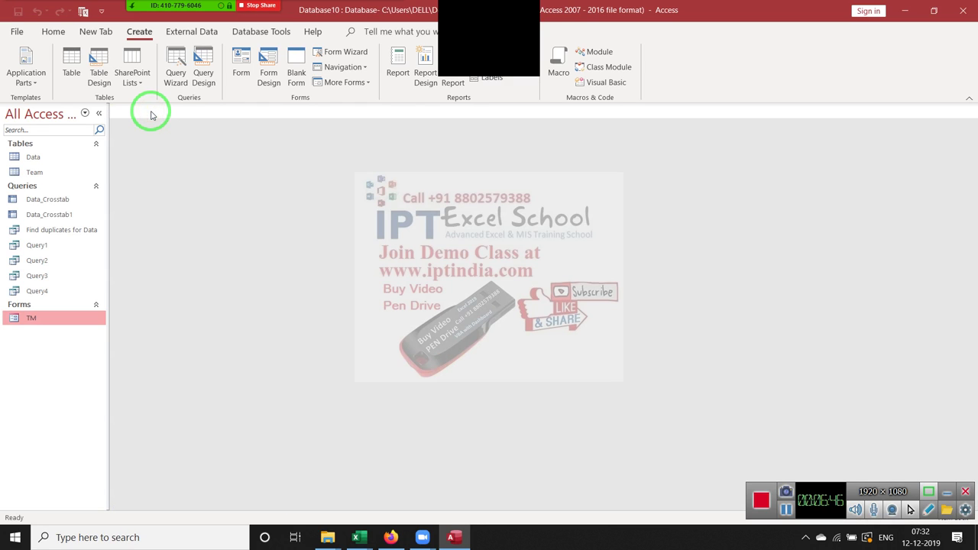
{"action": "left_click", "coordinate": [58, 165]}
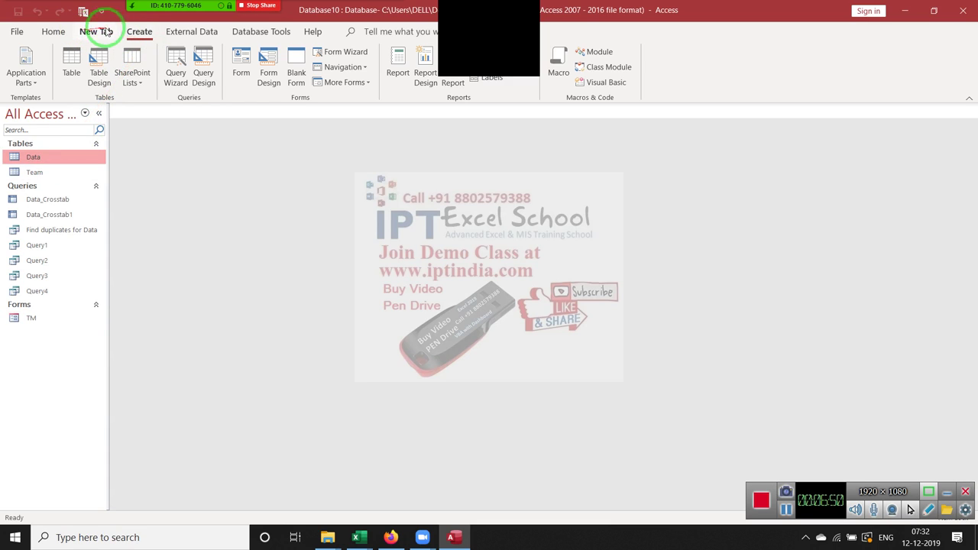
Generate a quick form from the Data table, save it as 'Data', and reopen it at record 1.
{"action": "left_click", "coordinate": [239, 61]}
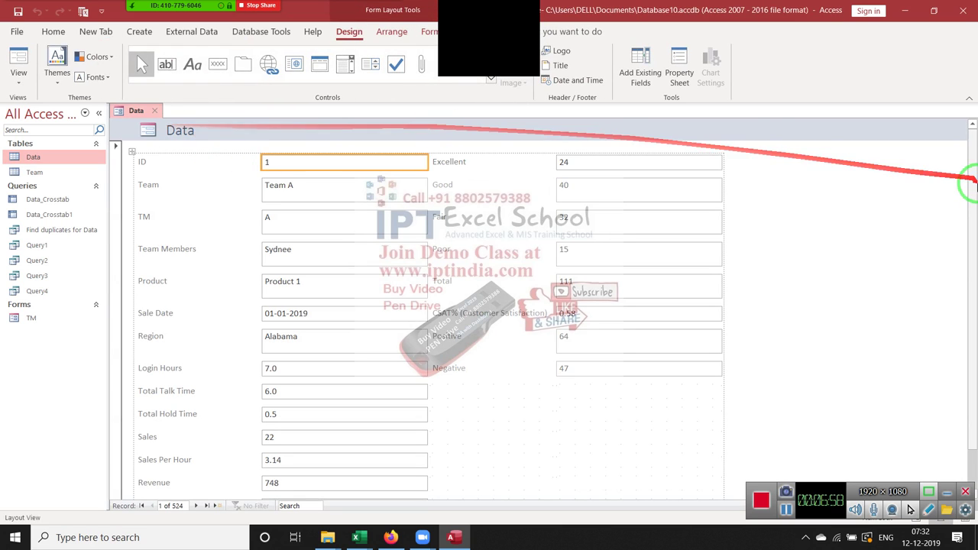
{"action": "left_click", "coordinate": [155, 111]}
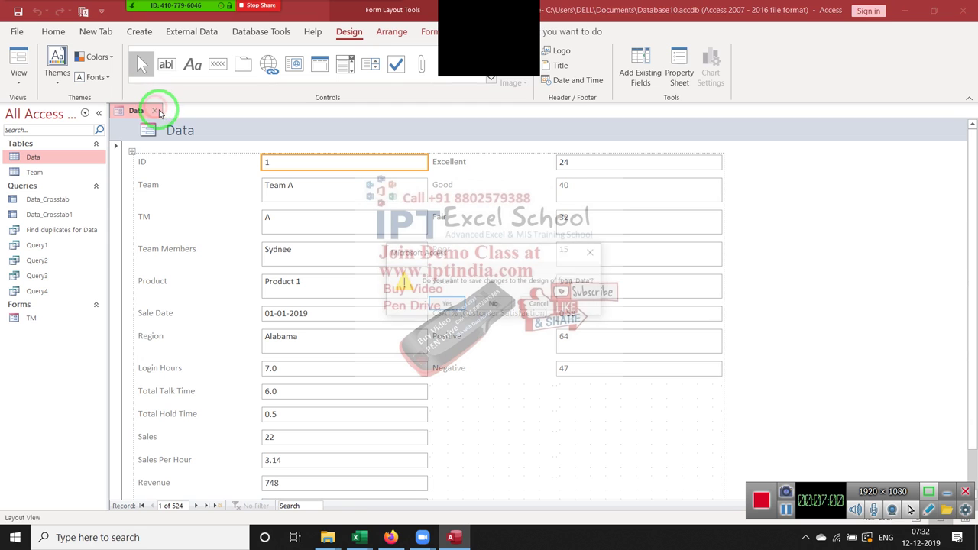
{"action": "left_click", "coordinate": [448, 303]}
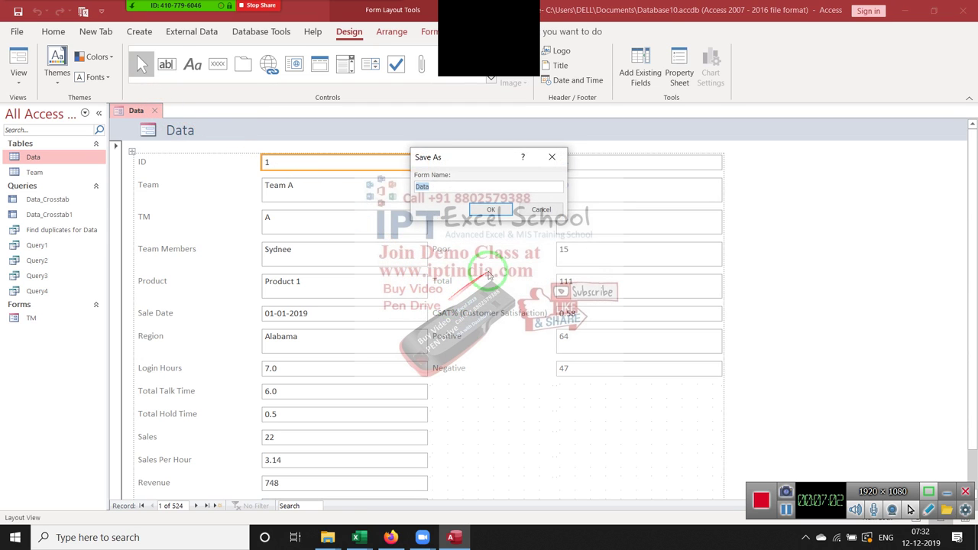
{"action": "left_click", "coordinate": [491, 209]}
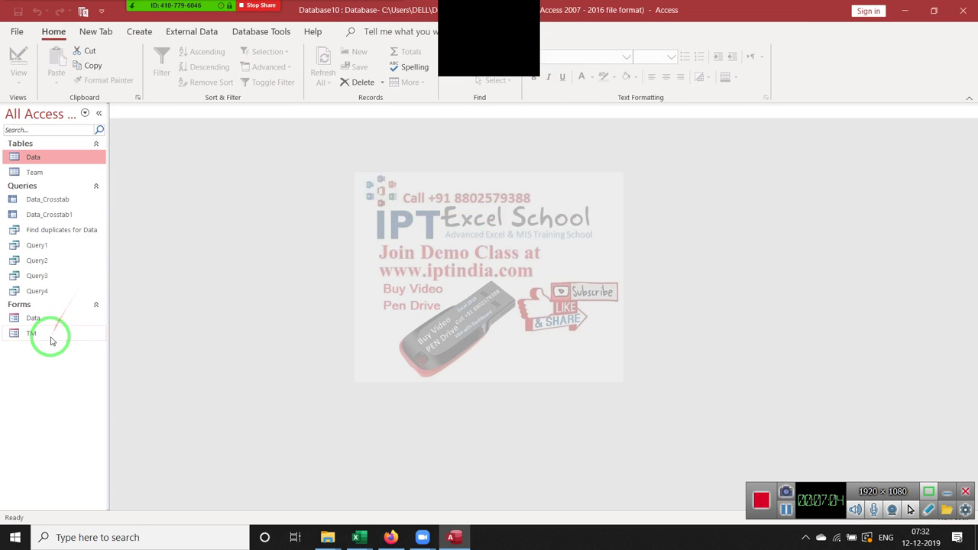
{"action": "double_click", "coordinate": [33, 318]}
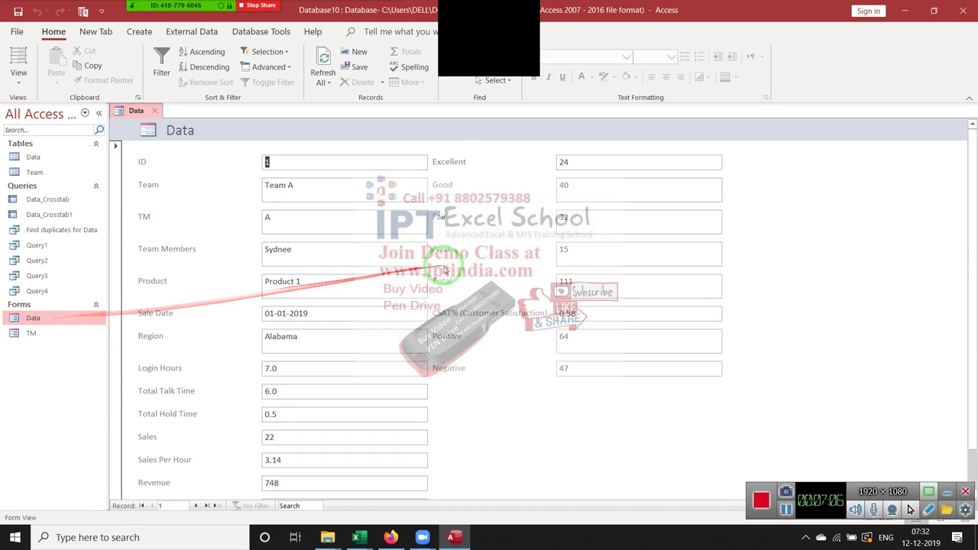
Move the Data form to a new blank record, number 525.
{"action": "scroll", "coordinate": [444, 271], "scroll_direction": "down", "scroll_amount": 1}
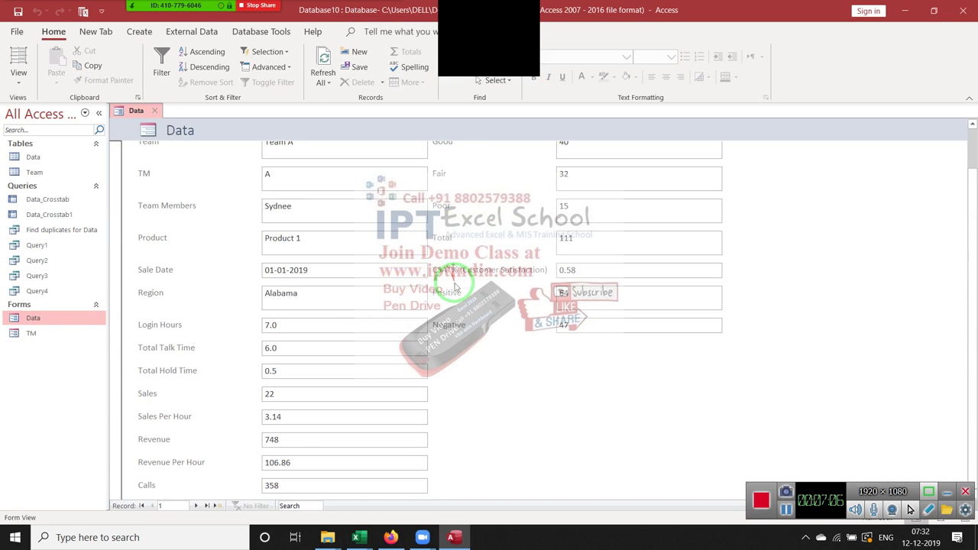
{"action": "left_click", "coordinate": [215, 506]}
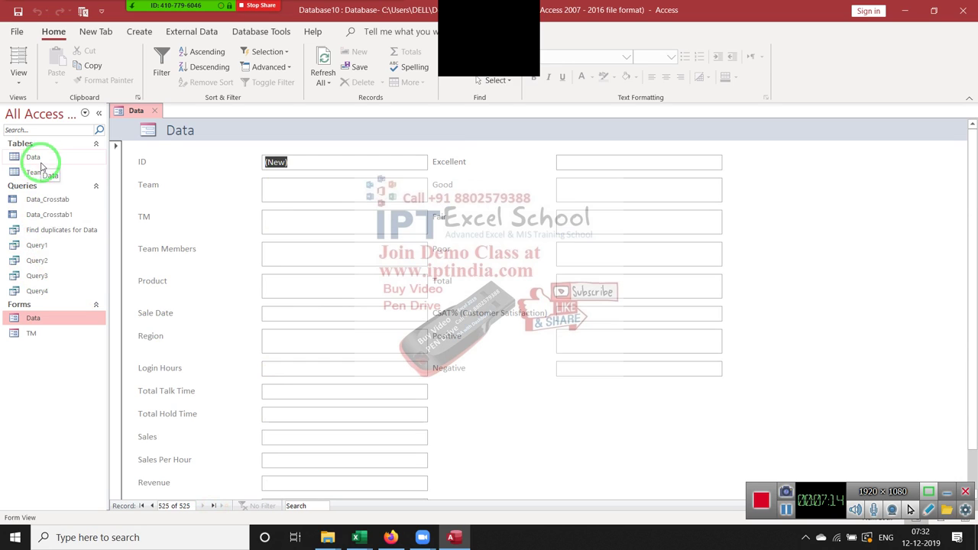
{"action": "scroll", "coordinate": [358, 302], "scroll_direction": "down", "scroll_amount": 1}
{"action": "scroll", "coordinate": [359, 305], "scroll_direction": "up", "scroll_amount": 1}
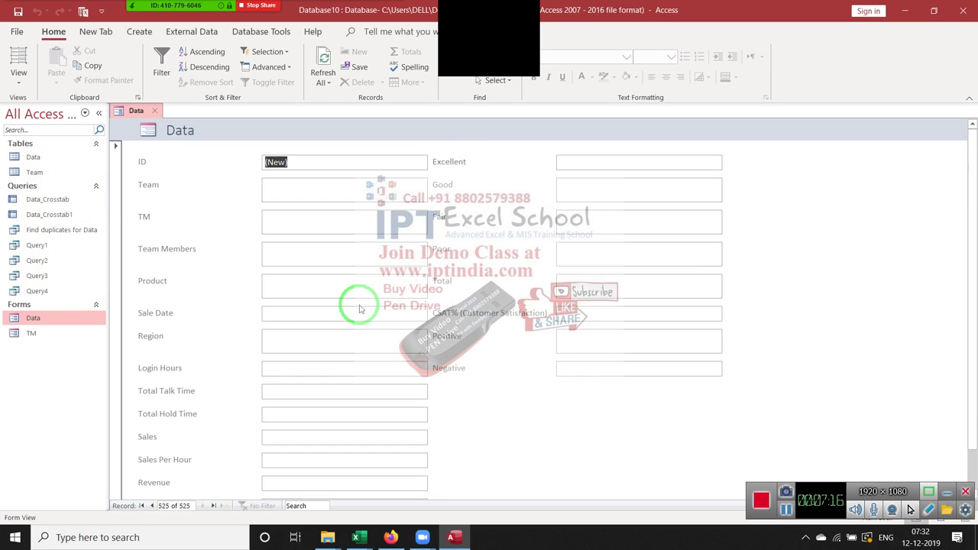
{"action": "scroll", "coordinate": [359, 305], "scroll_direction": "down", "scroll_amount": 1}
{"action": "scroll", "coordinate": [359, 305], "scroll_direction": "up", "scroll_amount": 1}
{"action": "scroll", "coordinate": [359, 305], "scroll_direction": "down", "scroll_amount": 1}
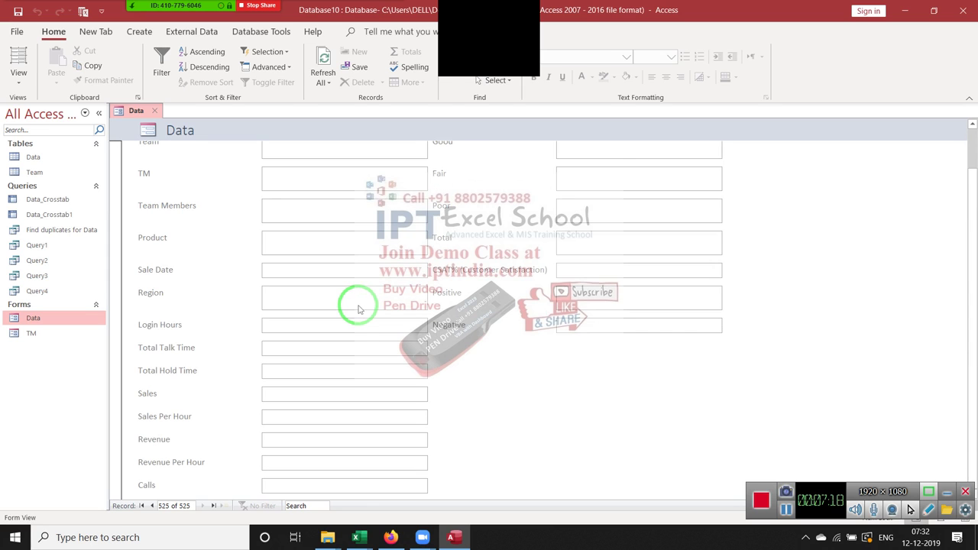
{"action": "scroll", "coordinate": [347, 295], "scroll_direction": "up", "scroll_amount": 1}
{"action": "scroll", "coordinate": [333, 277], "scroll_direction": "down", "scroll_amount": 1}
{"action": "scroll", "coordinate": [333, 281], "scroll_direction": "up", "scroll_amount": 1}
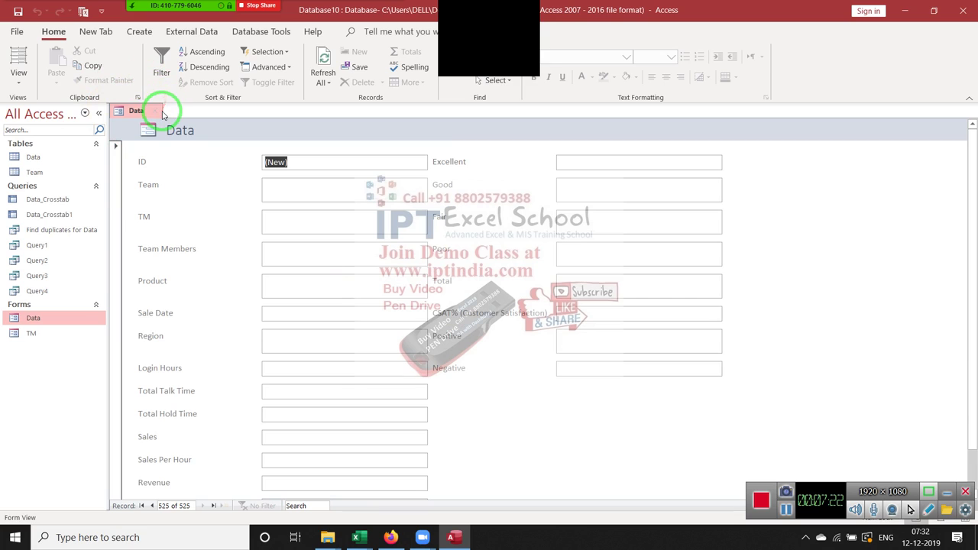
Close the Data form, leaving no objects open in Database10.
{"action": "mouse_move", "coordinate": [156, 16]}
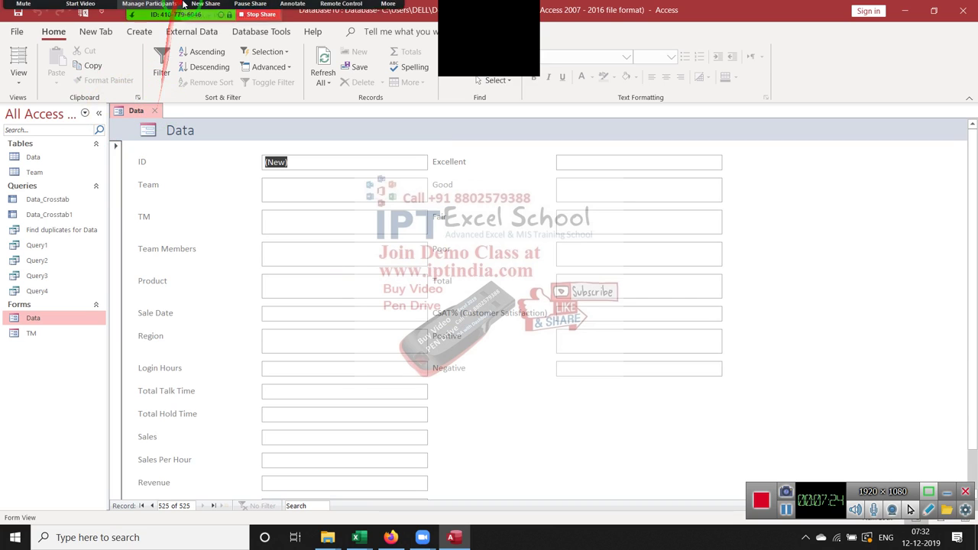
{"action": "left_click", "coordinate": [150, 15]}
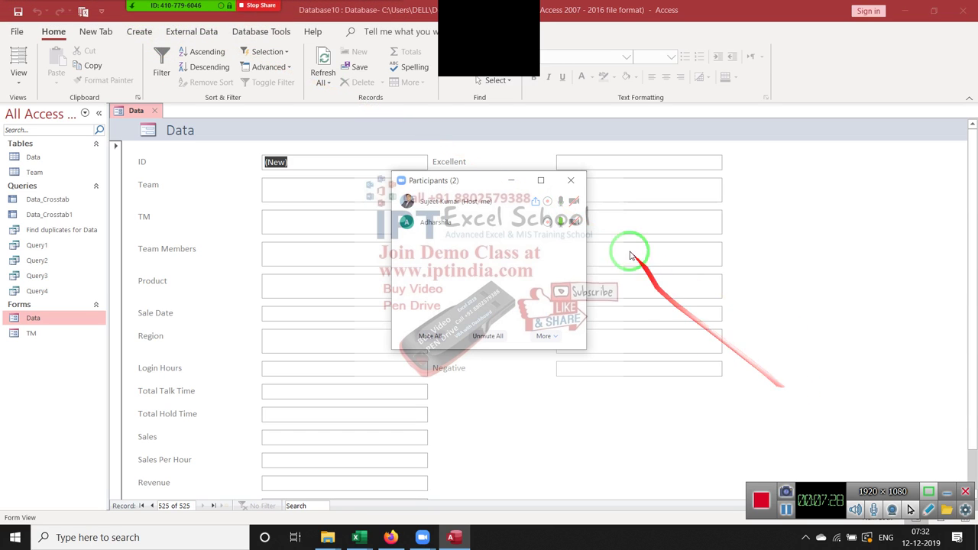
{"action": "left_click", "coordinate": [571, 181]}
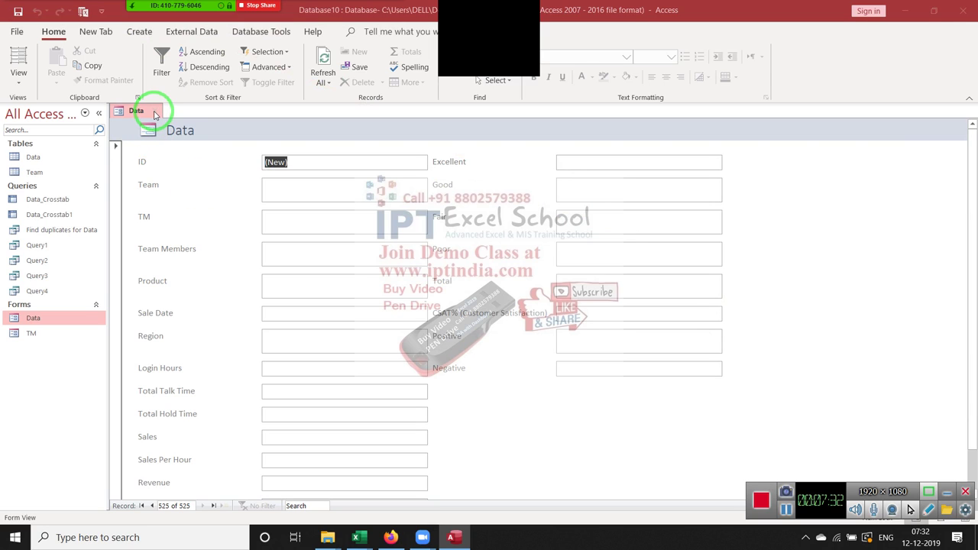
{"action": "scroll", "coordinate": [375, 393], "scroll_direction": "down", "scroll_amount": 1}
{"action": "scroll", "coordinate": [375, 400], "scroll_direction": "up", "scroll_amount": 1}
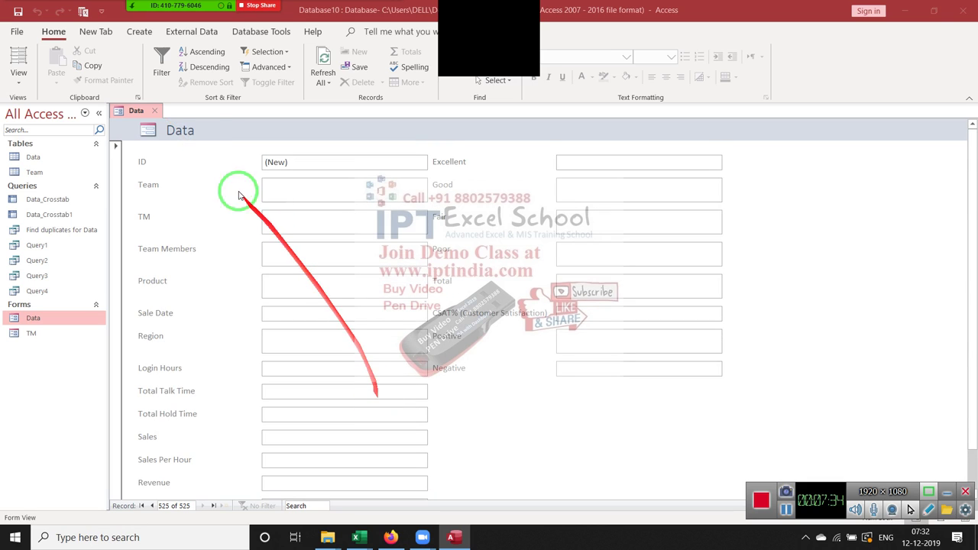
{"action": "left_click", "coordinate": [155, 111]}
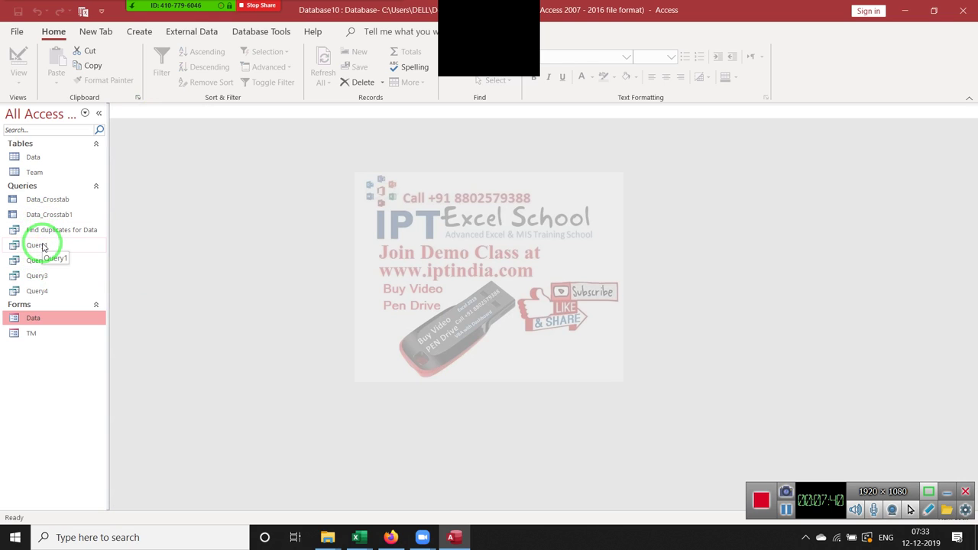
{"action": "left_click", "coordinate": [43, 246]}
{"action": "double_click", "coordinate": [42, 246]}
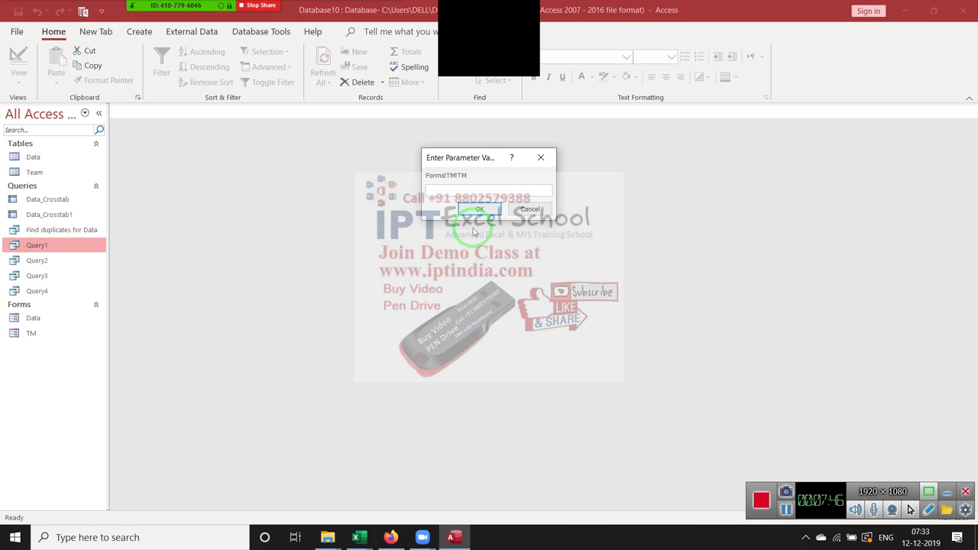
{"action": "left_click", "coordinate": [530, 209]}
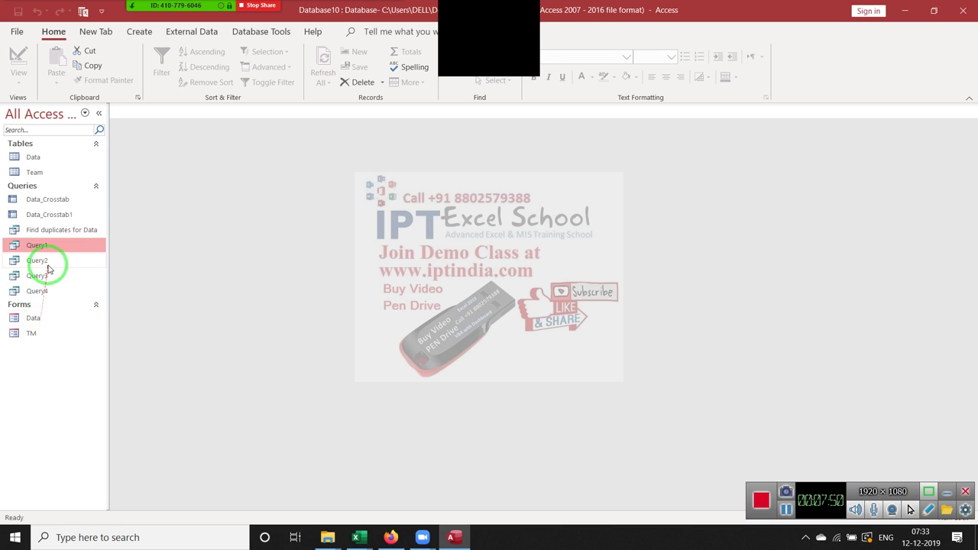
{"action": "double_click", "coordinate": [45, 261]}
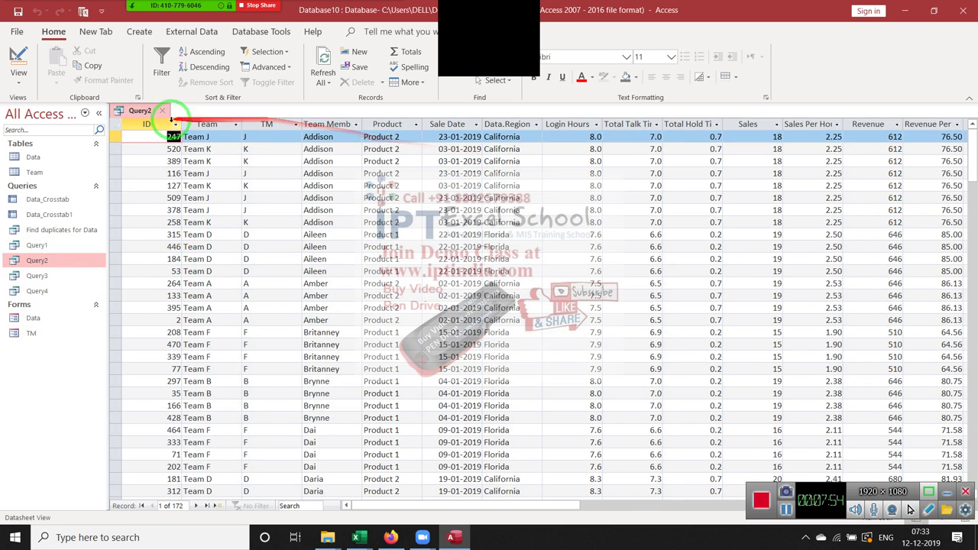
{"action": "mouse_move", "coordinate": [153, 123]}
{"action": "left_mouse_down"}
{"action": "mouse_move", "coordinate": [971, 124]}
{"action": "mouse_move", "coordinate": [477, 161]}
{"action": "left_mouse_up"}
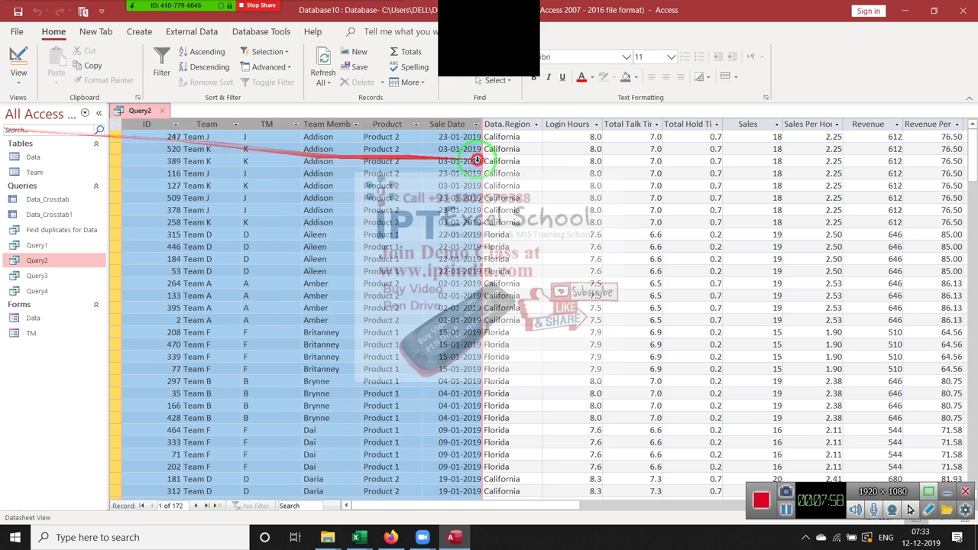
{"action": "left_click", "coordinate": [892, 172]}
{"action": "mouse_move", "coordinate": [477, 161]}
{"action": "left_mouse_down"}
{"action": "mouse_move", "coordinate": [947, 168]}
{"action": "mouse_move", "coordinate": [947, 184]}
{"action": "left_mouse_up"}
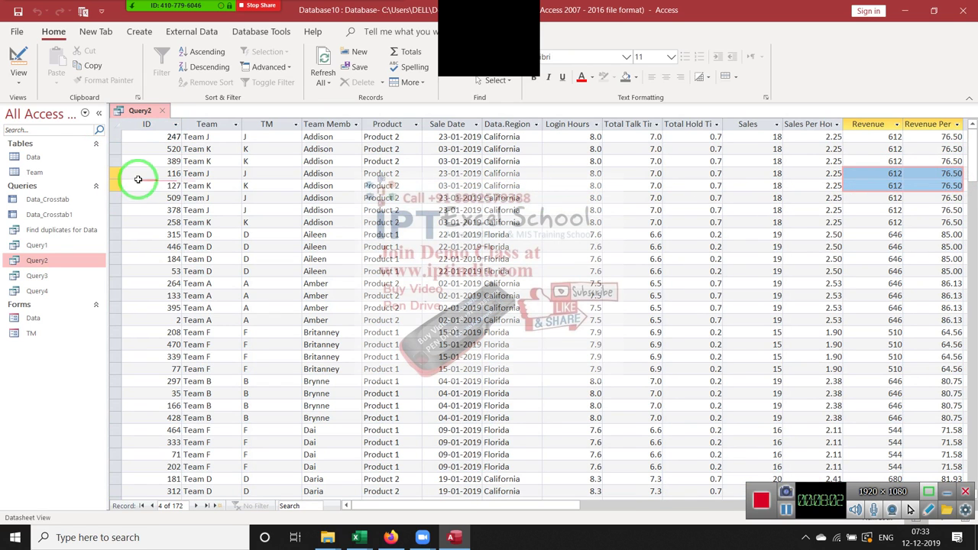
{"action": "left_click", "coordinate": [162, 111]}
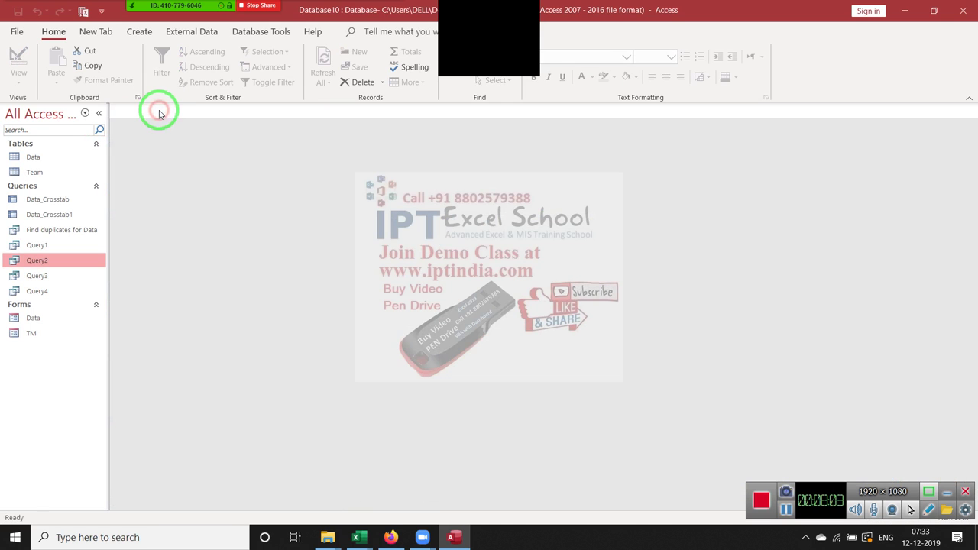
Open the Data table and select the columns from Team through Sales.
{"action": "double_click", "coordinate": [35, 161]}
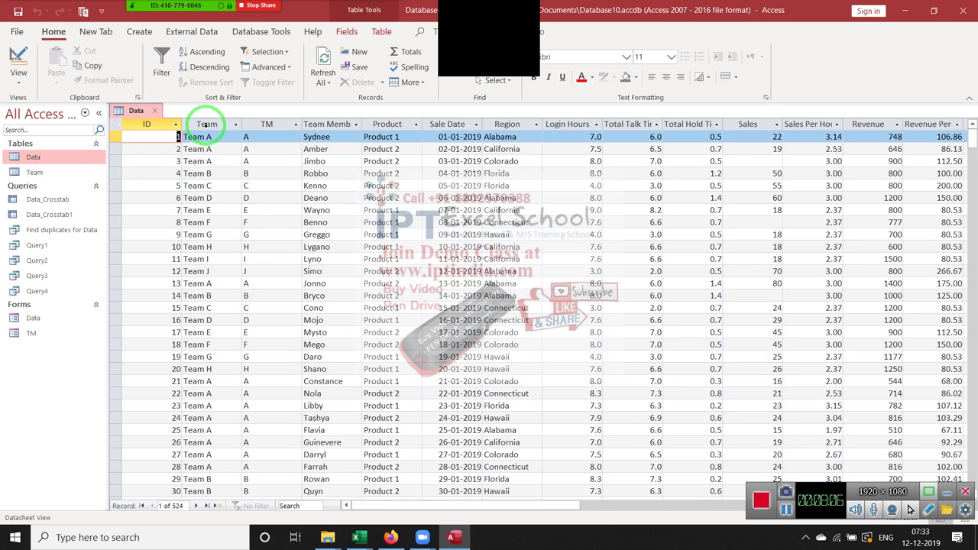
{"action": "left_click", "coordinate": [205, 125]}
{"action": "mouse_move", "coordinate": [207, 125]}
{"action": "left_mouse_down"}
{"action": "mouse_move", "coordinate": [516, 137]}
{"action": "mouse_move", "coordinate": [464, 138]}
{"action": "left_mouse_up"}
{"action": "left_click", "coordinate": [203, 124]}
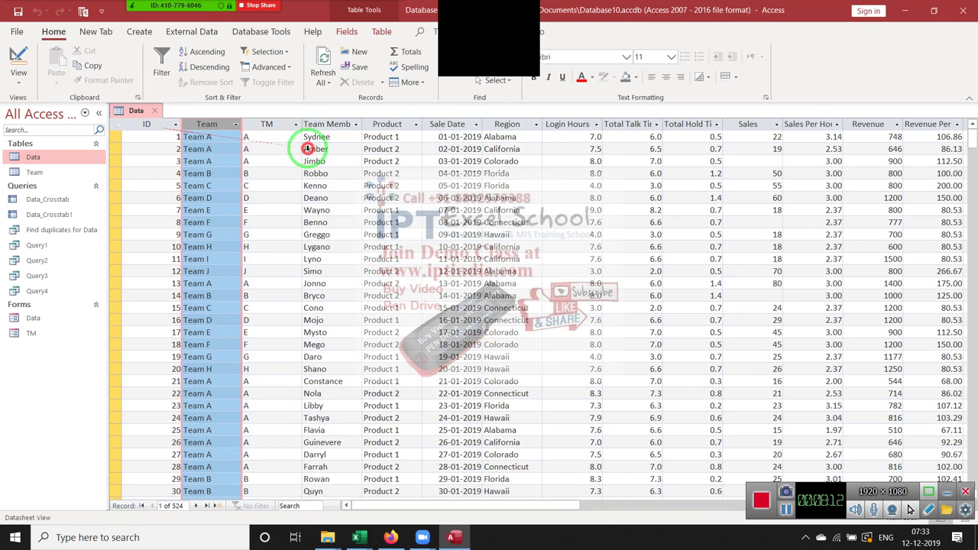
{"action": "left_click_drag", "start_coordinate": [307, 148], "coordinate": [735, 207]}
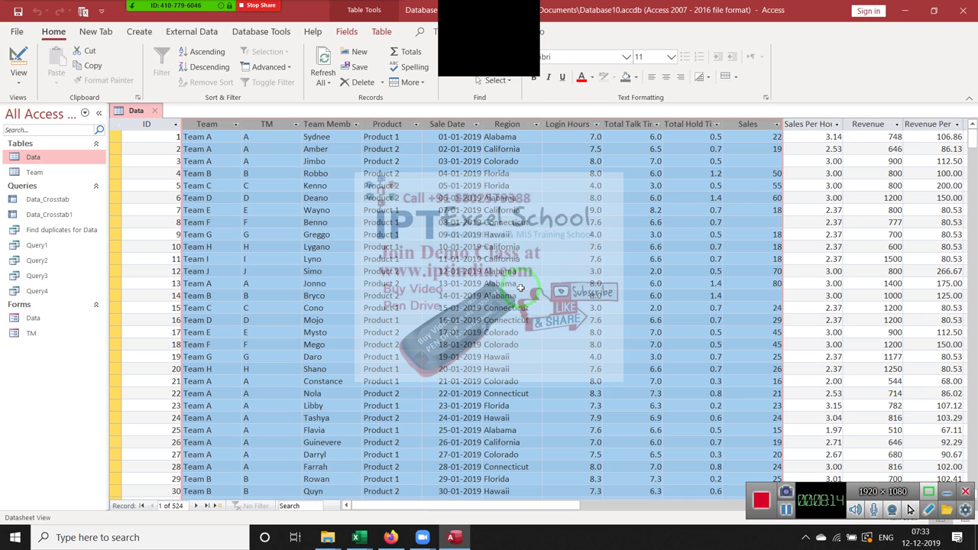
Open Query2 in Datasheet View alongside the Data table.
{"action": "scroll", "coordinate": [521, 287], "scroll_direction": "down", "scroll_amount": 1}
{"action": "scroll", "coordinate": [382, 260], "scroll_direction": "up", "scroll_amount": 1}
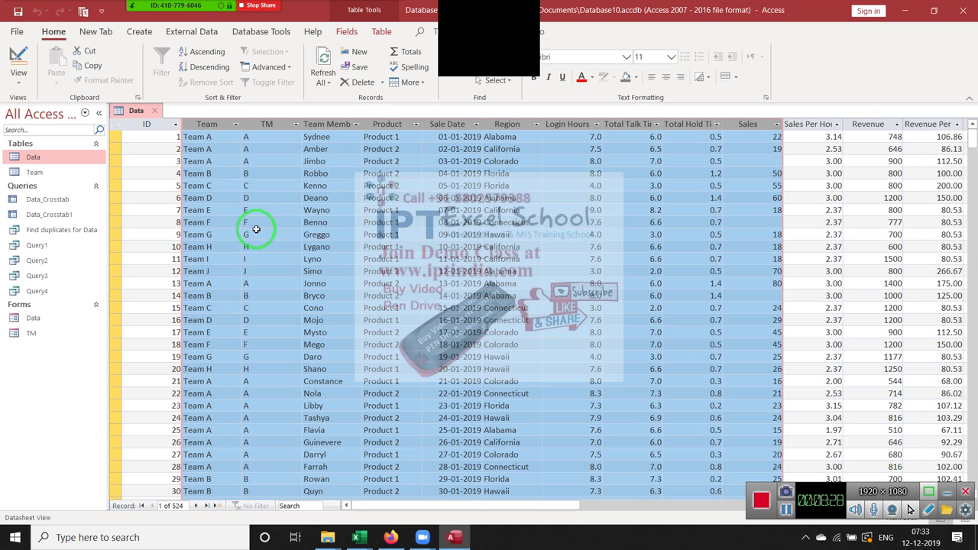
{"action": "left_click", "coordinate": [64, 259]}
{"action": "double_click", "coordinate": [64, 259]}
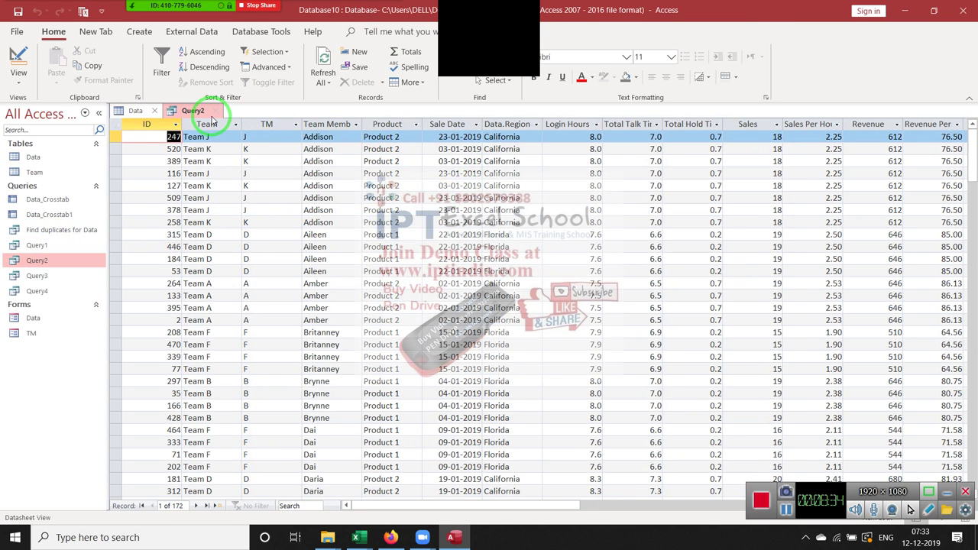
Select Query2's Team through Revenue columns, then close both Query2 and the Data table.
{"action": "left_click_drag", "start_coordinate": [213, 124], "coordinate": [889, 130]}
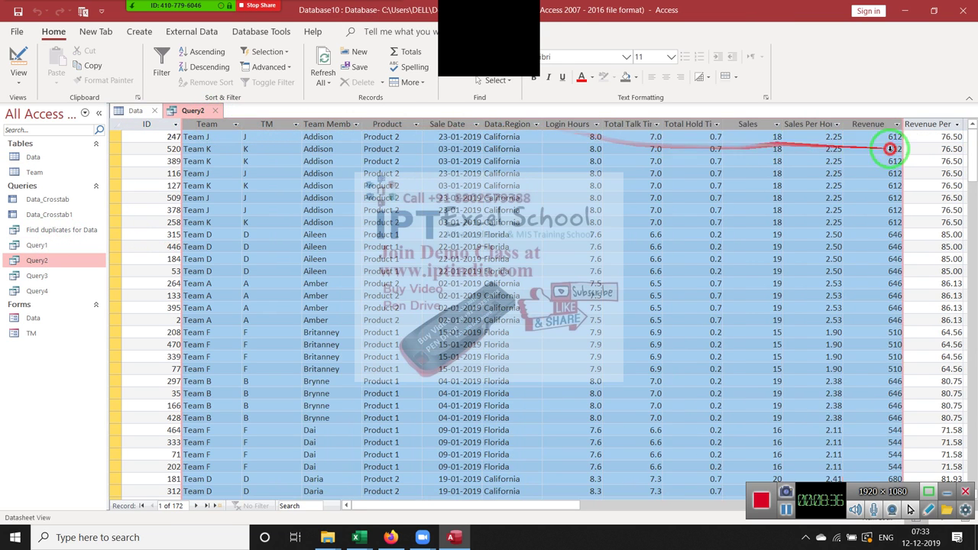
{"action": "left_click", "coordinate": [951, 162]}
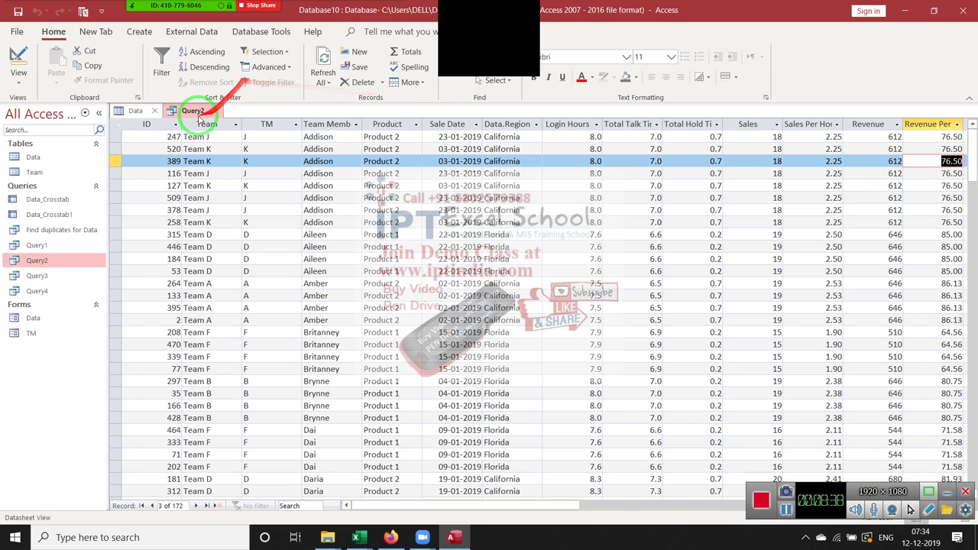
{"action": "left_click", "coordinate": [211, 113]}
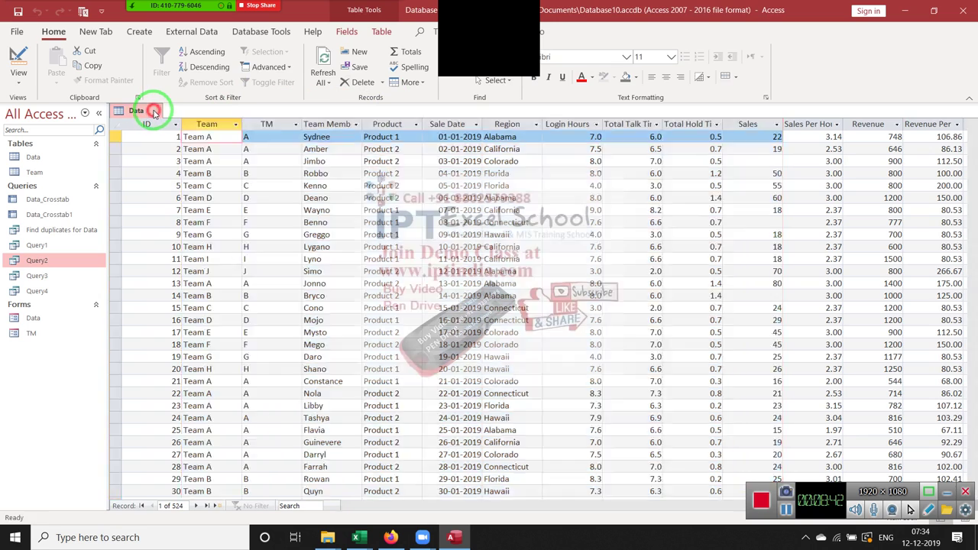
{"action": "left_click", "coordinate": [154, 110]}
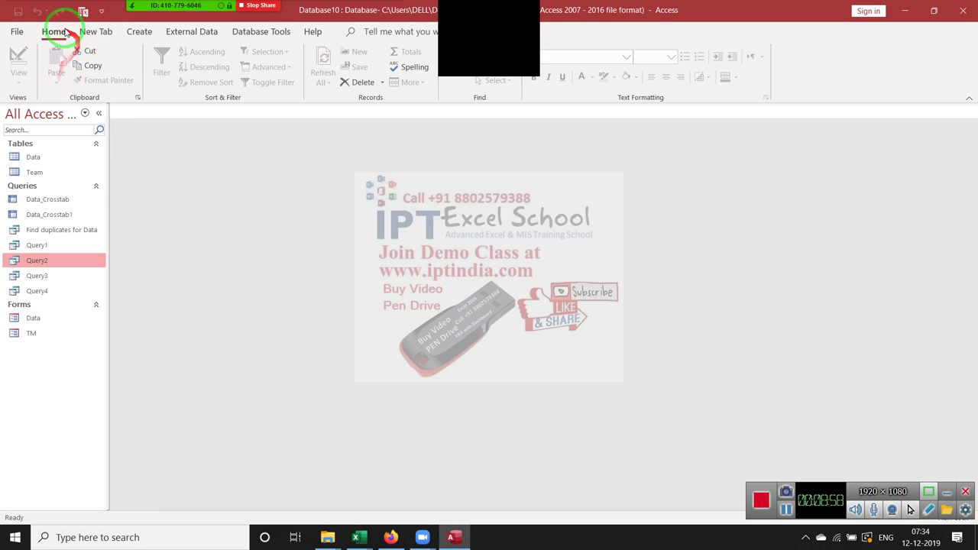
Show the Create ribbon tools, then select Query1 and the Team table in the Navigation Pane.
{"action": "left_click", "coordinate": [142, 32]}
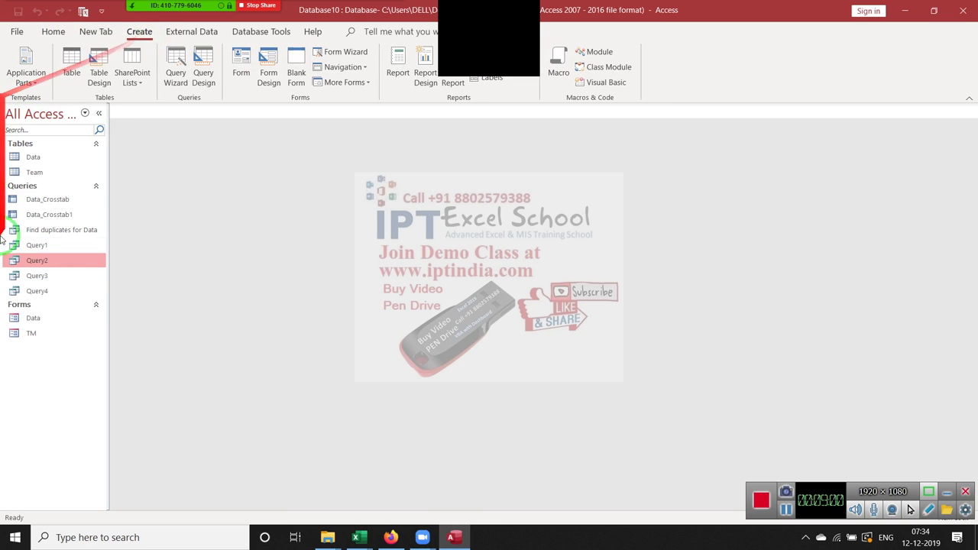
{"action": "left_click_drag", "start_coordinate": [27, 260], "coordinate": [27, 265]}
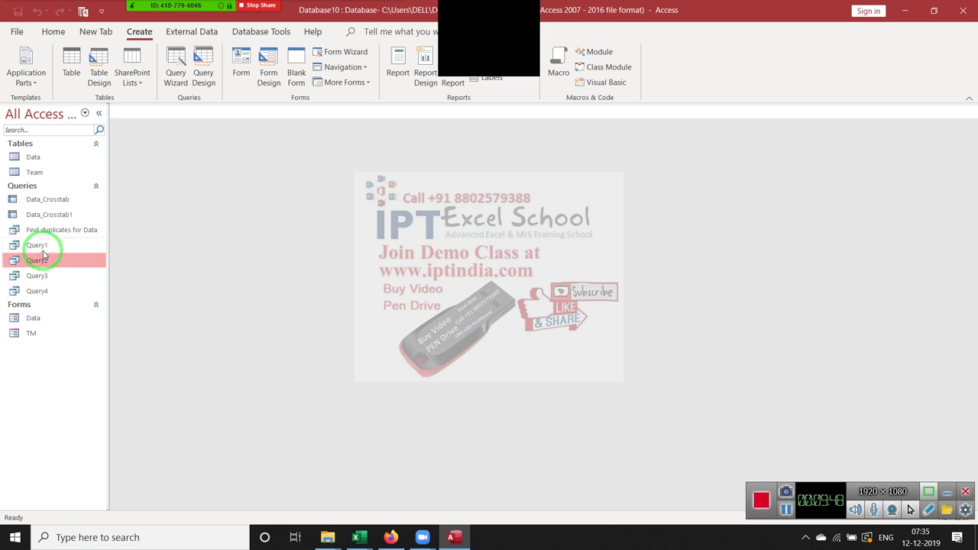
{"action": "left_click", "coordinate": [44, 247]}
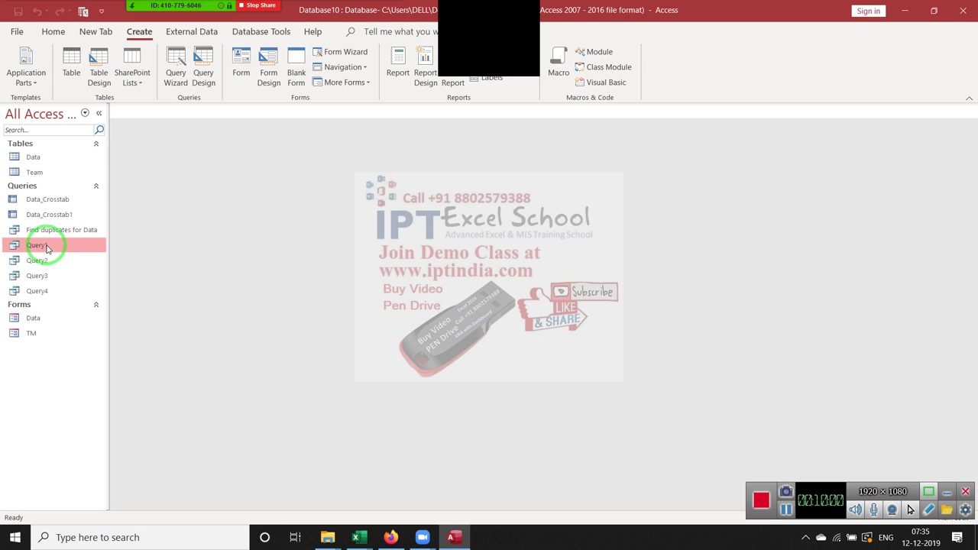
{"action": "left_click", "coordinate": [47, 175]}
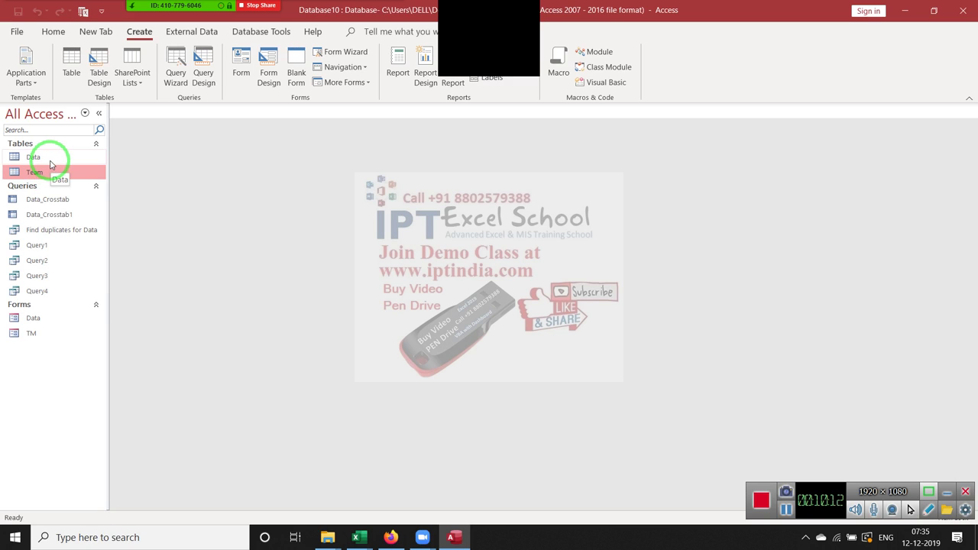
Select the Data and Team tables and the TM form, then view Database10's File Info page.
{"action": "left_click", "coordinate": [51, 160]}
{"action": "left_click", "coordinate": [50, 171]}
{"action": "left_click", "coordinate": [71, 331]}
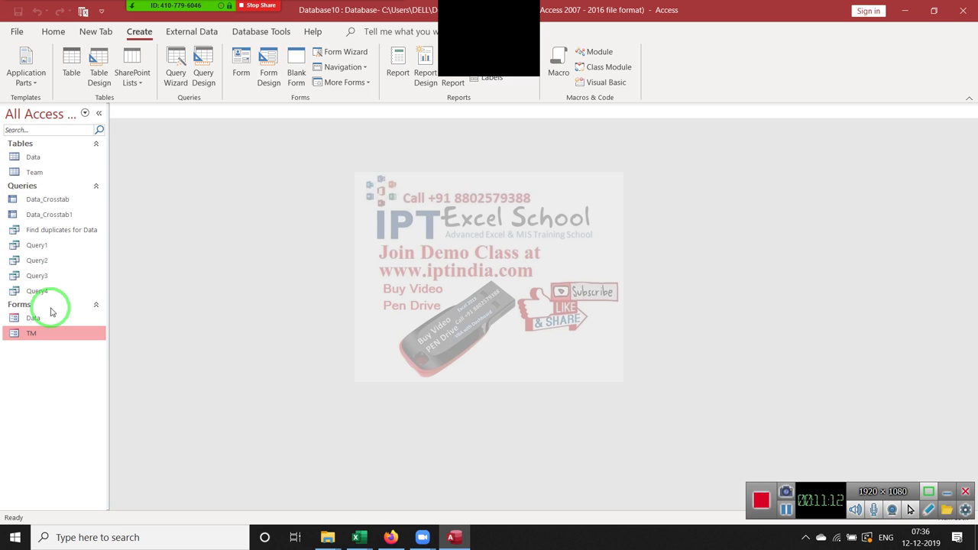
{"action": "left_click", "coordinate": [16, 31]}
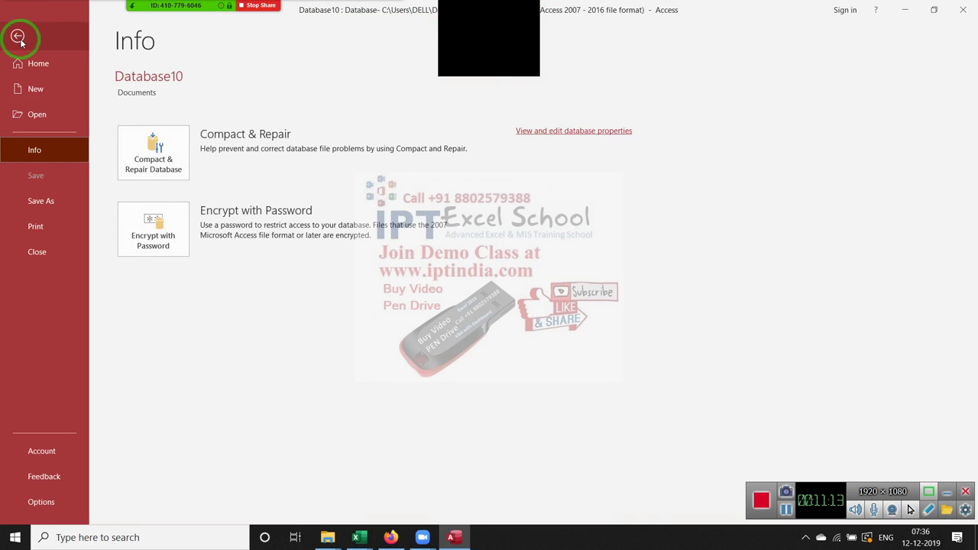
Show the New page and browse the available database templates.
{"action": "left_click", "coordinate": [54, 96]}
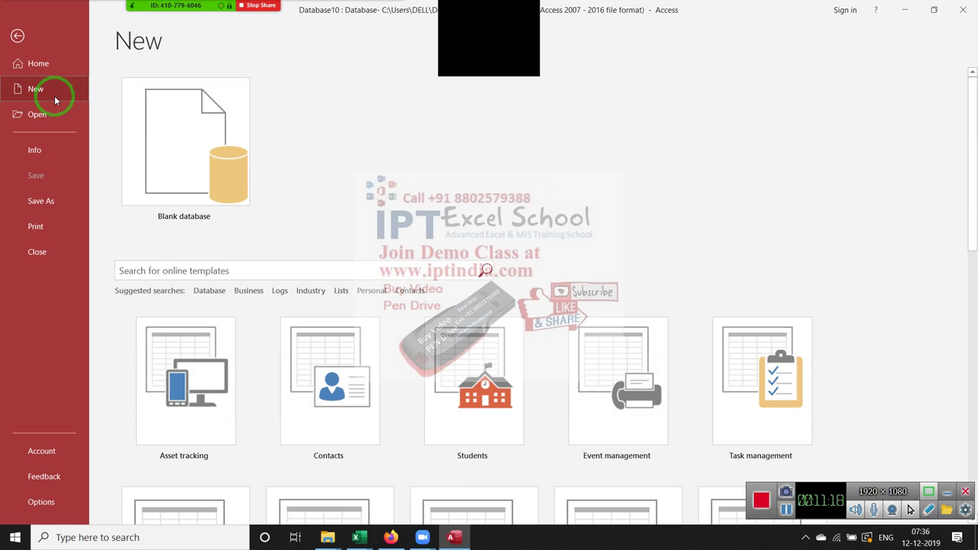
{"action": "scroll", "coordinate": [706, 287], "scroll_direction": "down", "scroll_amount": 2}
{"action": "scroll", "coordinate": [704, 283], "scroll_direction": "down", "scroll_amount": 2}
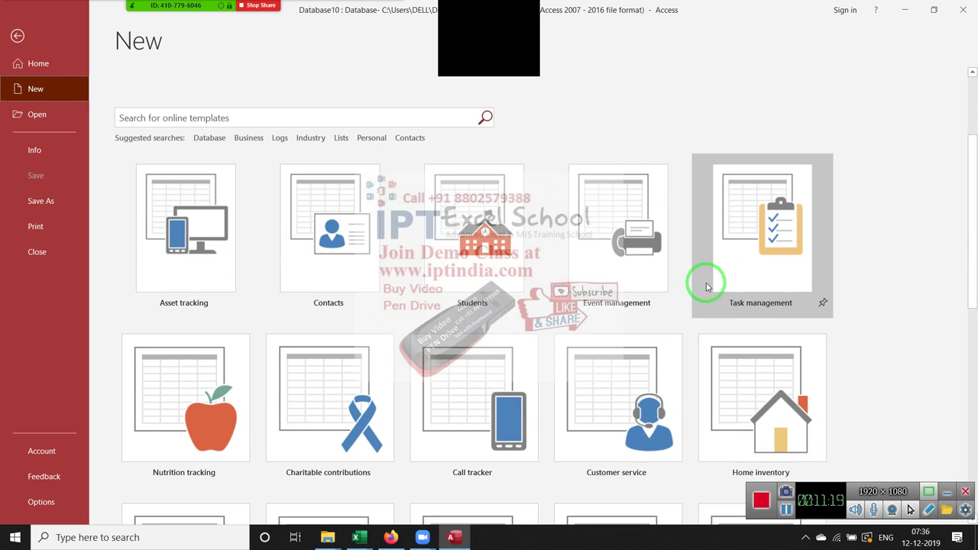
{"action": "scroll", "coordinate": [575, 296], "scroll_direction": "down", "scroll_amount": 5}
{"action": "scroll", "coordinate": [576, 305], "scroll_direction": "down", "scroll_amount": 5}
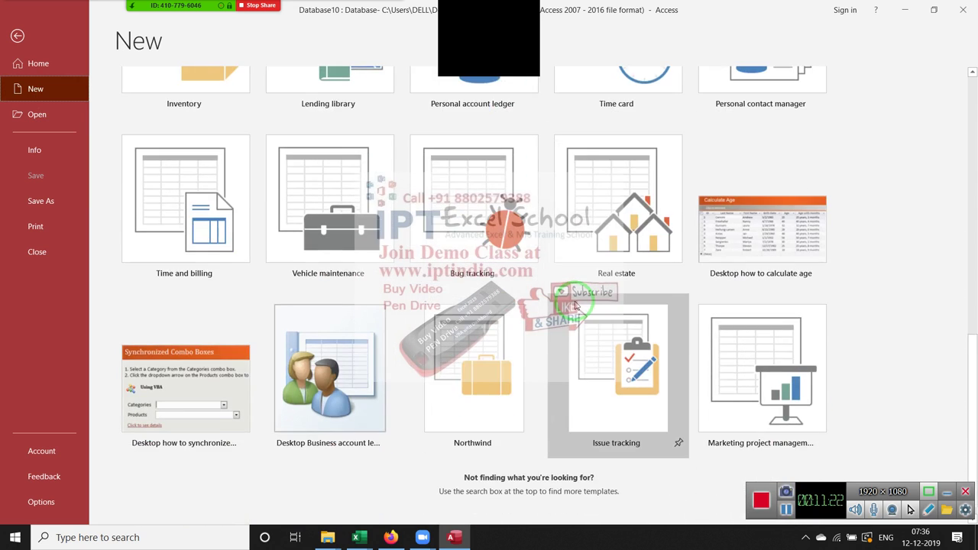
{"action": "scroll", "coordinate": [574, 305], "scroll_direction": "up", "scroll_amount": 3}
{"action": "scroll", "coordinate": [575, 304], "scroll_direction": "up", "scroll_amount": 3}
{"action": "scroll", "coordinate": [575, 304], "scroll_direction": "up", "scroll_amount": 3}
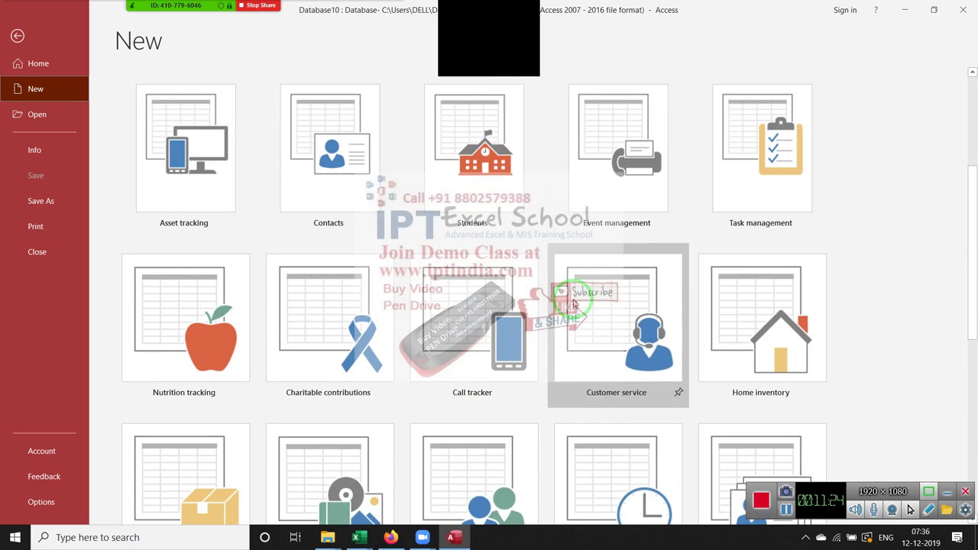
{"action": "scroll", "coordinate": [575, 305], "scroll_direction": "up", "scroll_amount": 4}
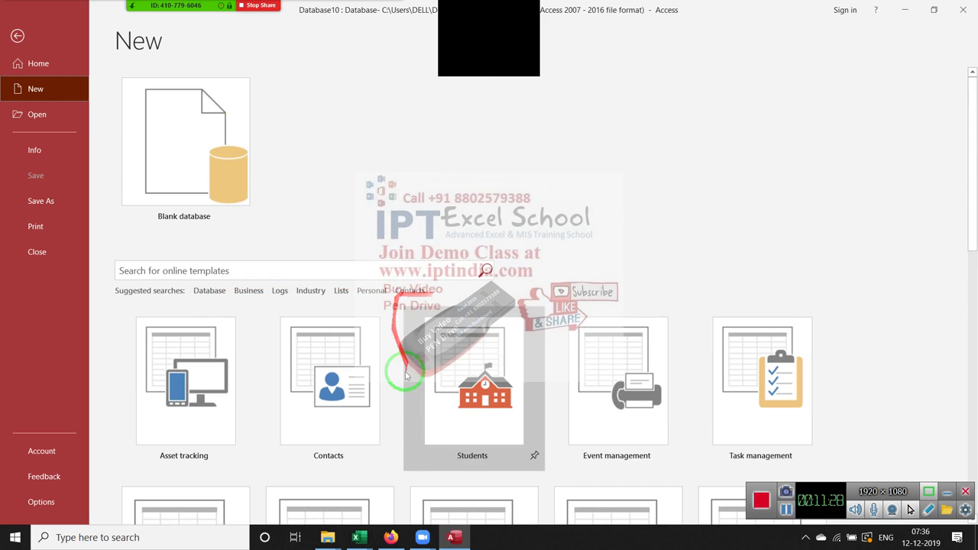
Search templates for 'Database' and preview the Desktop Business account ledger template.
{"action": "left_click", "coordinate": [204, 291]}
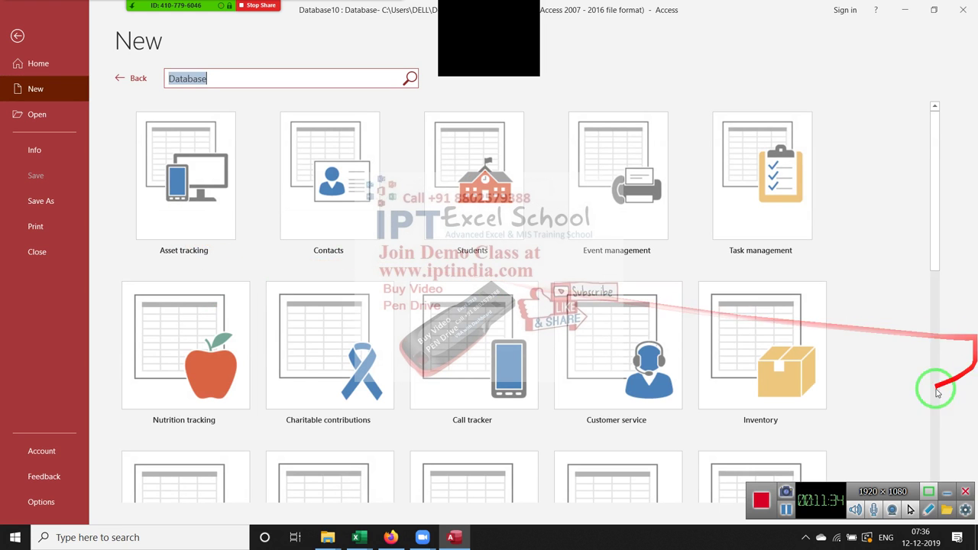
{"action": "scroll", "coordinate": [803, 399], "scroll_direction": "down", "scroll_amount": 1}
{"action": "scroll", "coordinate": [797, 400], "scroll_direction": "down", "scroll_amount": 2}
{"action": "scroll", "coordinate": [794, 405], "scroll_direction": "down", "scroll_amount": 2}
{"action": "scroll", "coordinate": [795, 401], "scroll_direction": "down", "scroll_amount": 2}
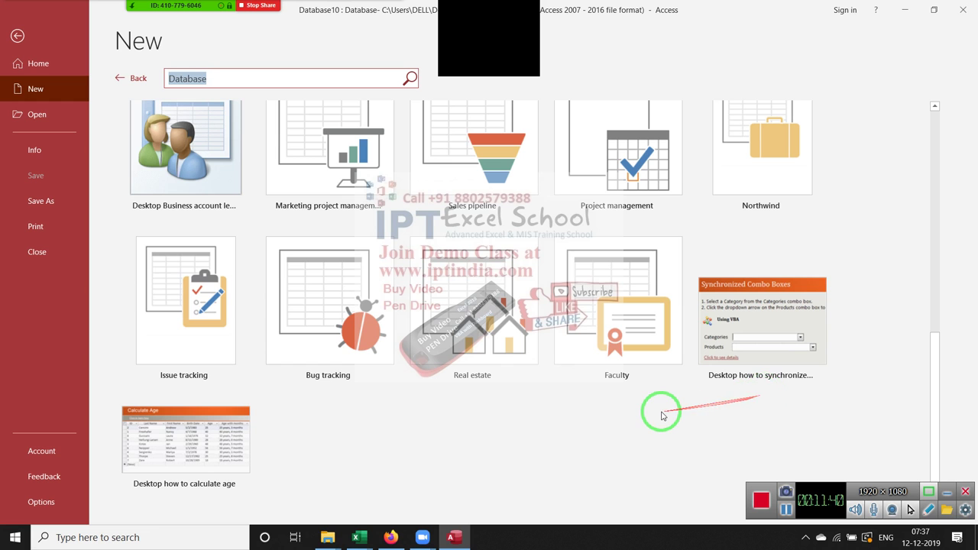
{"action": "scroll", "coordinate": [663, 416], "scroll_direction": "up", "scroll_amount": 2}
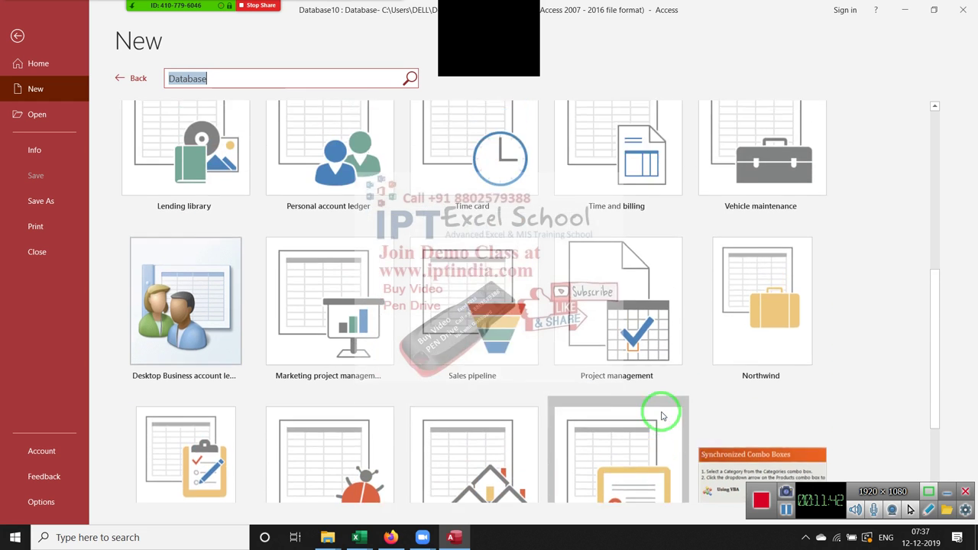
{"action": "scroll", "coordinate": [662, 415], "scroll_direction": "up", "scroll_amount": 2}
{"action": "scroll", "coordinate": [662, 413], "scroll_direction": "up", "scroll_amount": 2}
{"action": "scroll", "coordinate": [665, 408], "scroll_direction": "up", "scroll_amount": 1}
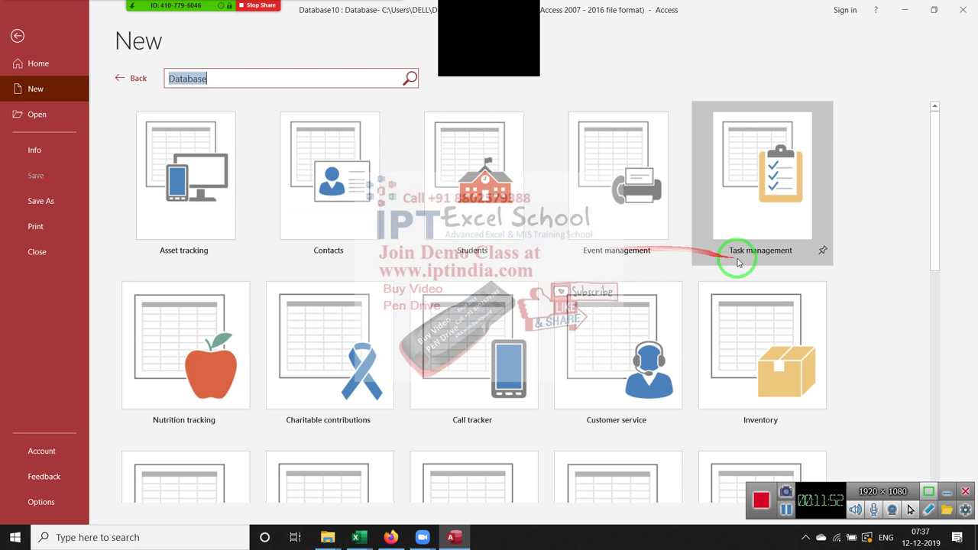
{"action": "scroll", "coordinate": [417, 389], "scroll_direction": "down", "scroll_amount": 1}
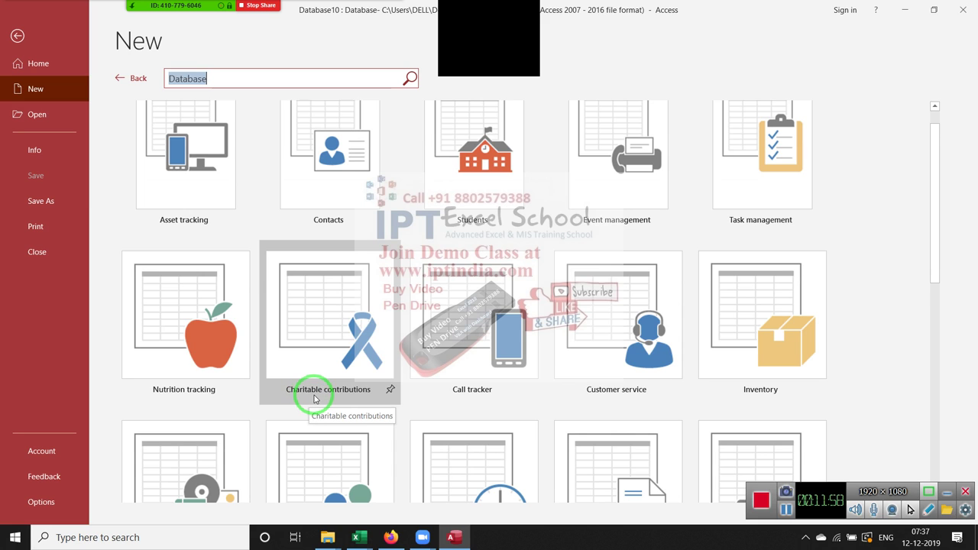
{"action": "scroll", "coordinate": [315, 396], "scroll_direction": "down", "scroll_amount": 1}
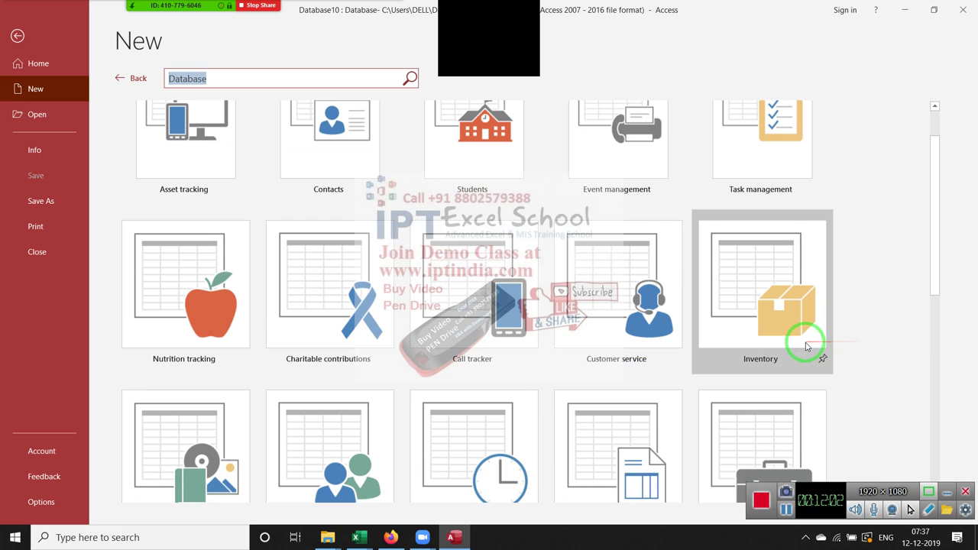
{"action": "scroll", "coordinate": [808, 353], "scroll_direction": "down", "scroll_amount": 3}
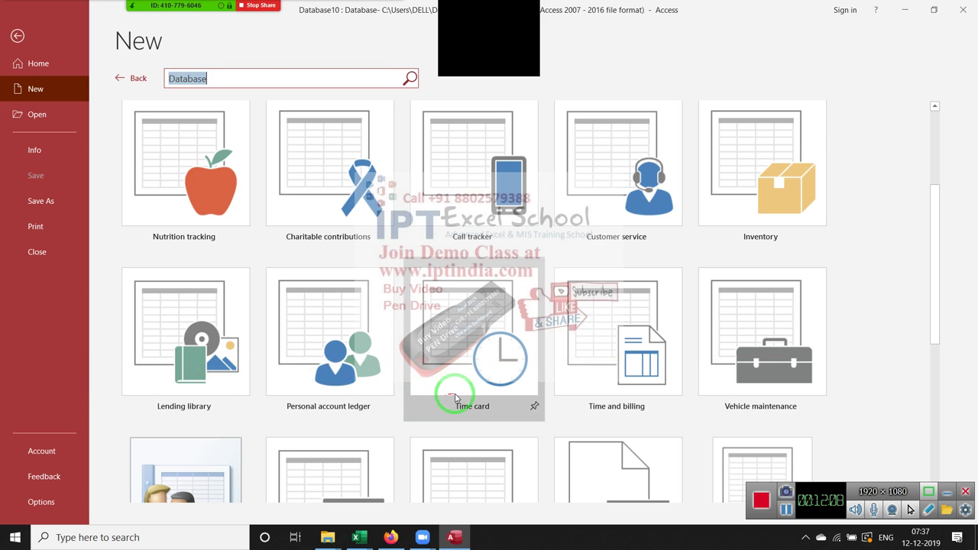
{"action": "scroll", "coordinate": [650, 393], "scroll_direction": "down", "scroll_amount": 2}
{"action": "scroll", "coordinate": [651, 392], "scroll_direction": "down", "scroll_amount": 3}
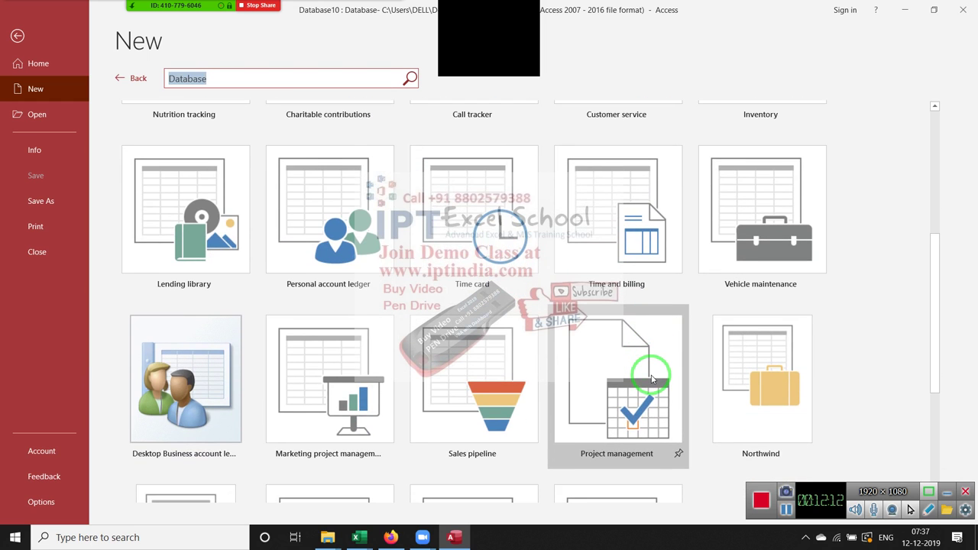
{"action": "scroll", "coordinate": [651, 380], "scroll_direction": "down", "scroll_amount": 3}
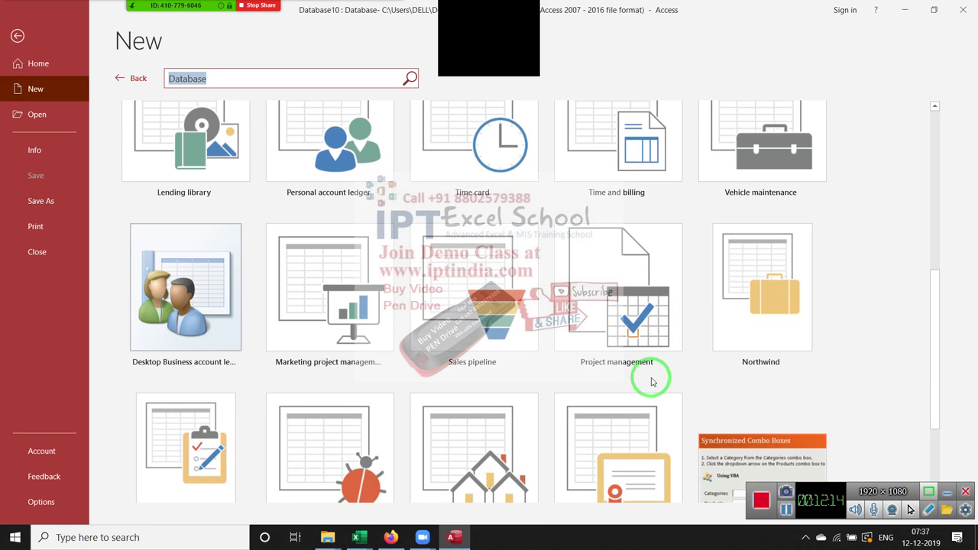
{"action": "scroll", "coordinate": [651, 382], "scroll_direction": "down", "scroll_amount": 2}
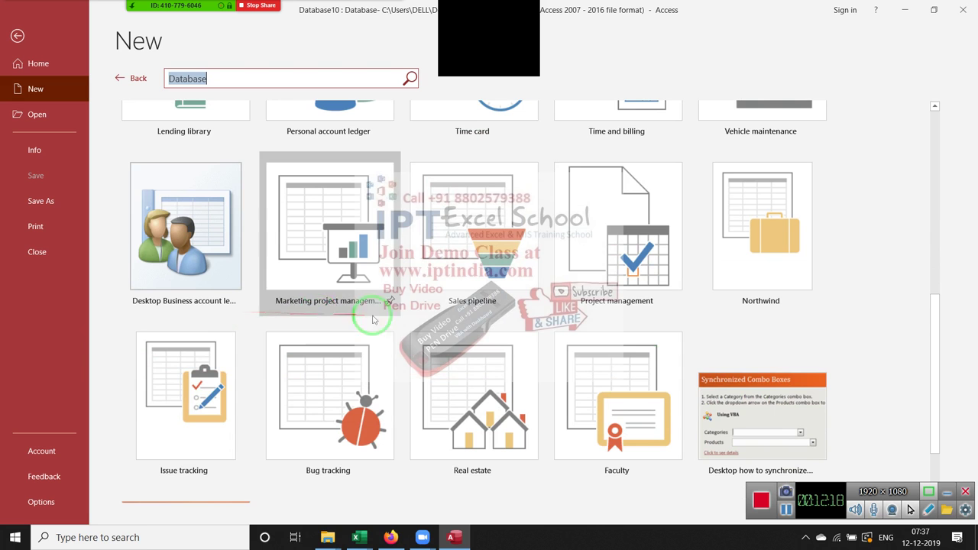
{"action": "scroll", "coordinate": [430, 431], "scroll_direction": "down", "scroll_amount": 3}
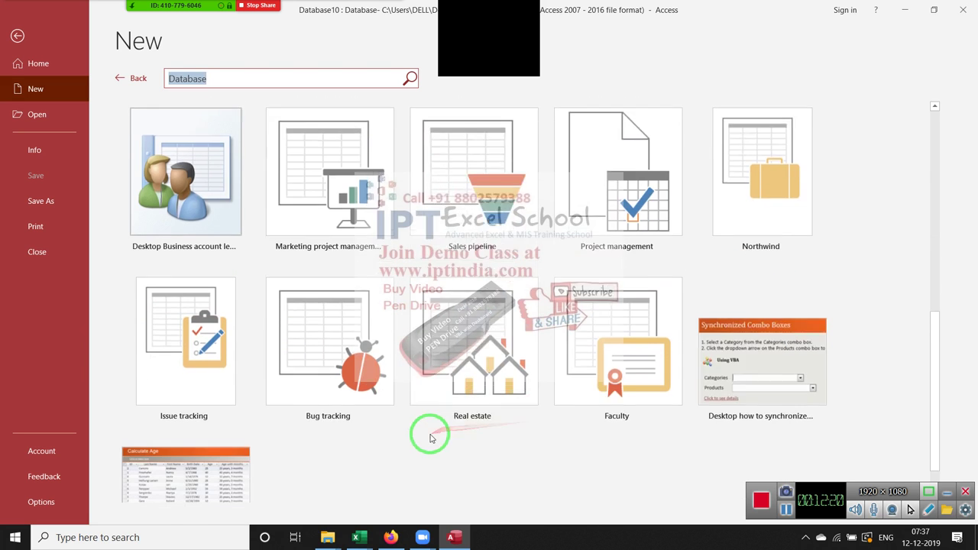
{"action": "scroll", "coordinate": [430, 437], "scroll_direction": "up", "scroll_amount": 5}
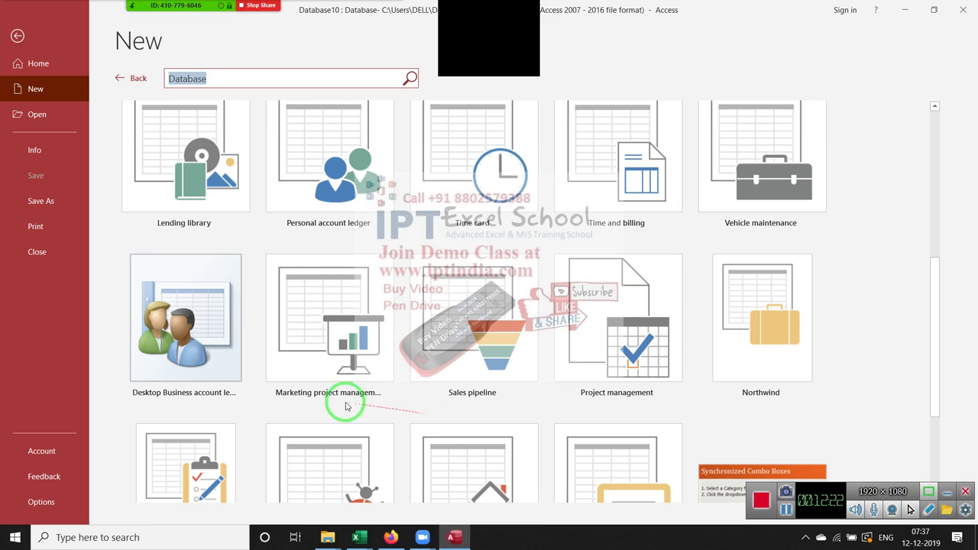
{"action": "left_click", "coordinate": [217, 357]}
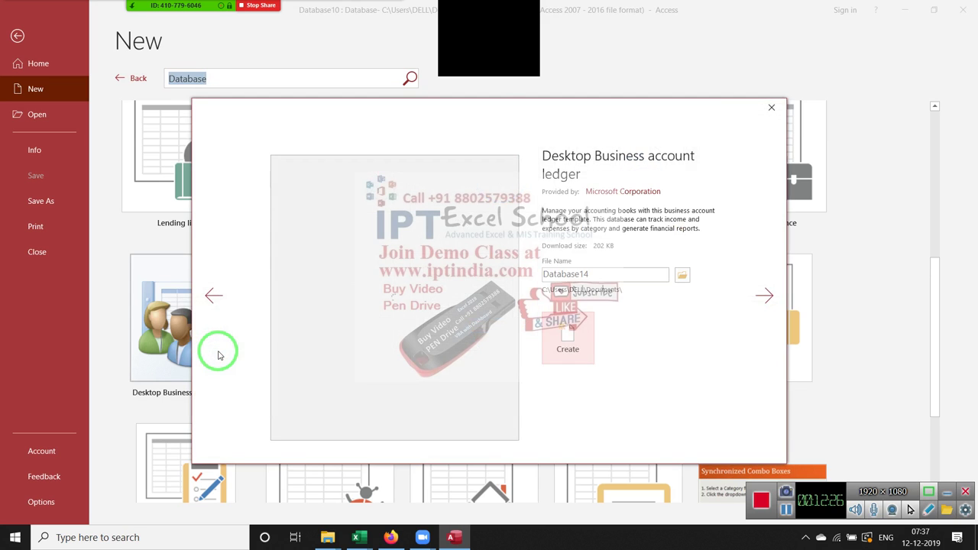
Create Database14 from the Desktop Business account ledger template, keeping the proposed name.
{"action": "left_click", "coordinate": [566, 342]}
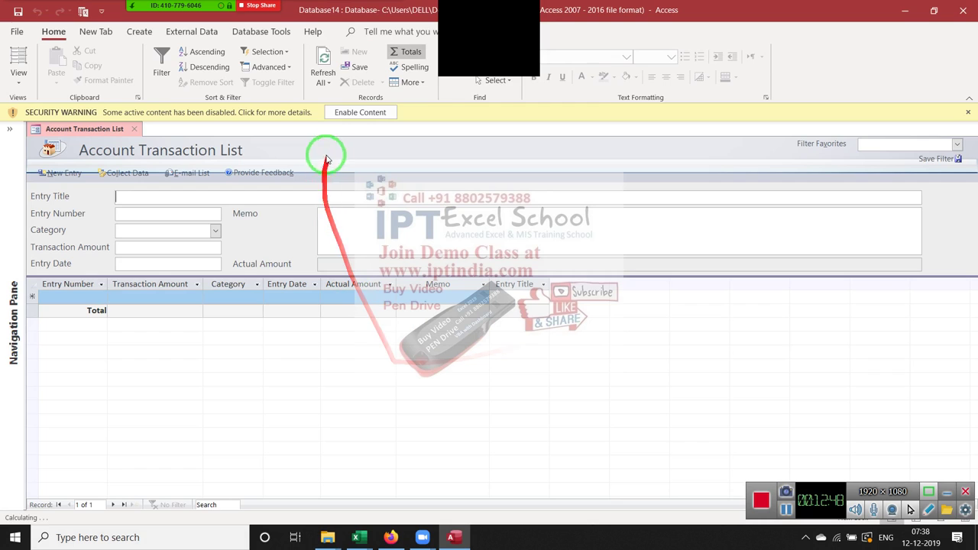
Enable content, visit Entry Number, Category, Memo, Transaction Amount and Entry Date, then show the Navigation Pane.
{"action": "left_click", "coordinate": [352, 112]}
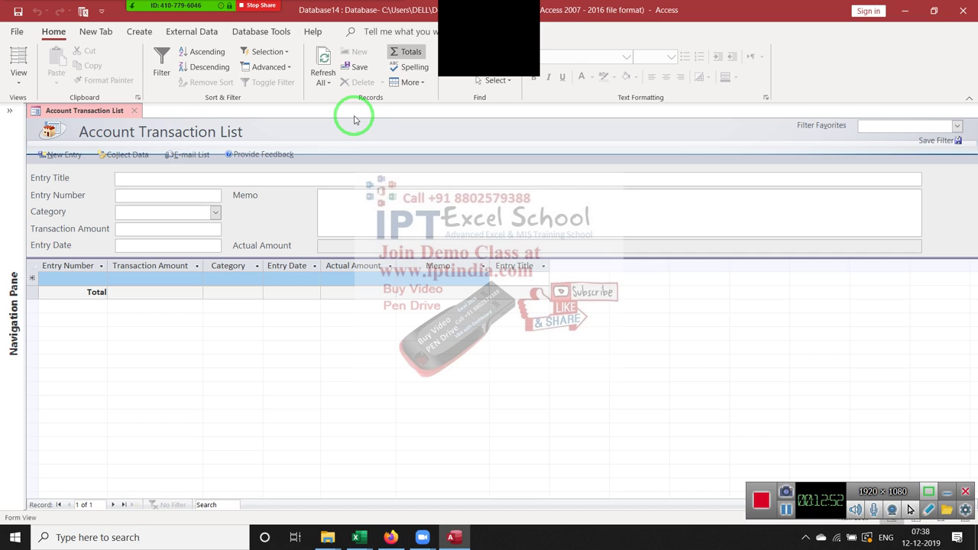
{"action": "left_click", "coordinate": [155, 195]}
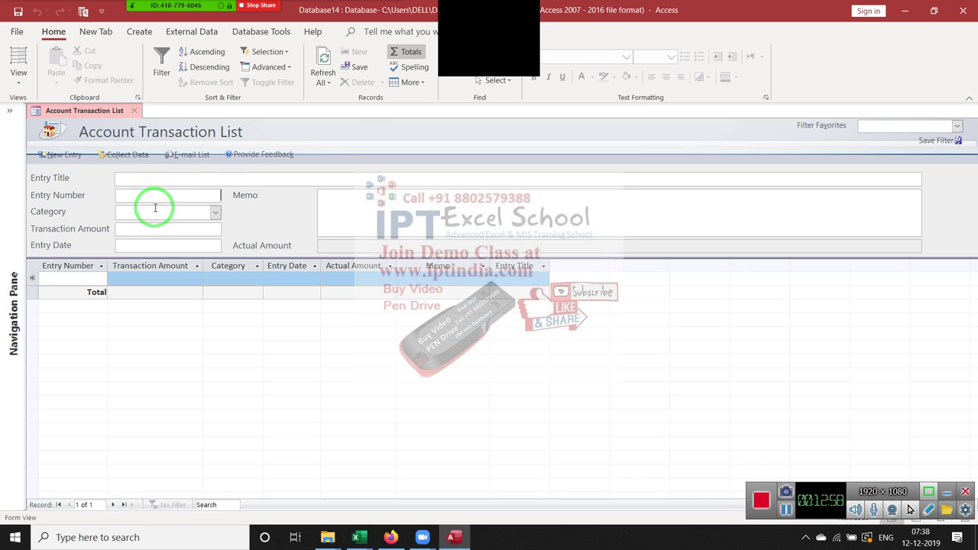
{"action": "left_click", "coordinate": [155, 213]}
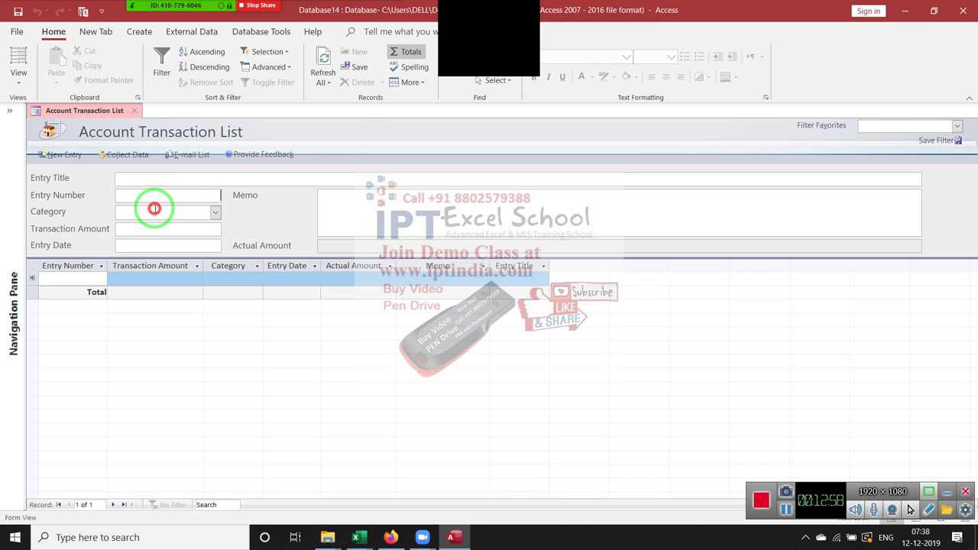
{"action": "left_click", "coordinate": [215, 211]}
{"action": "left_click", "coordinate": [246, 197]}
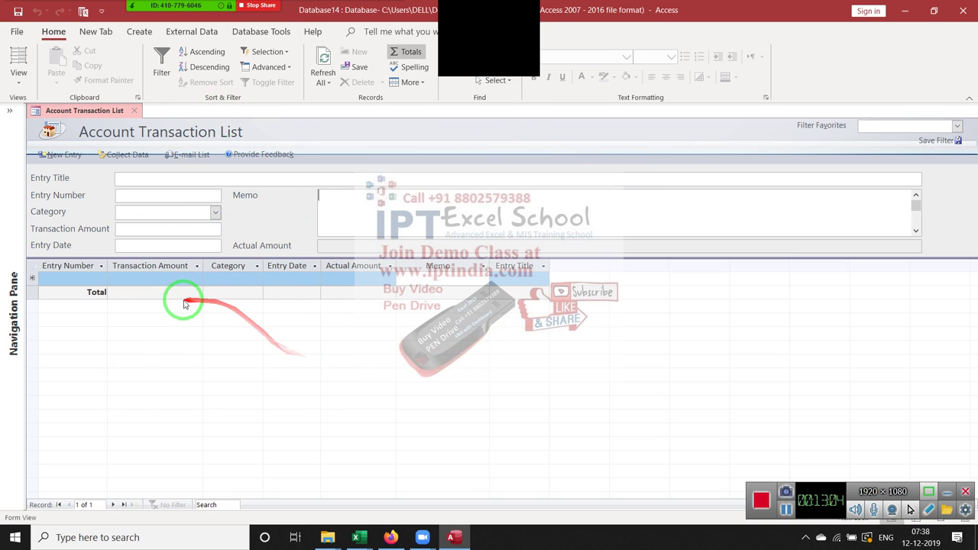
{"action": "left_click", "coordinate": [198, 234]}
{"action": "left_click", "coordinate": [198, 245]}
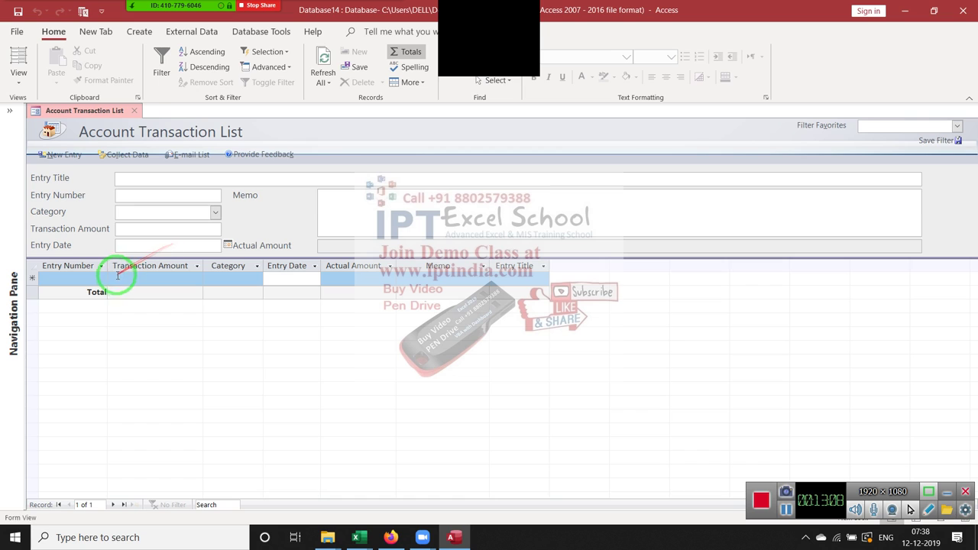
{"action": "left_click", "coordinate": [9, 112]}
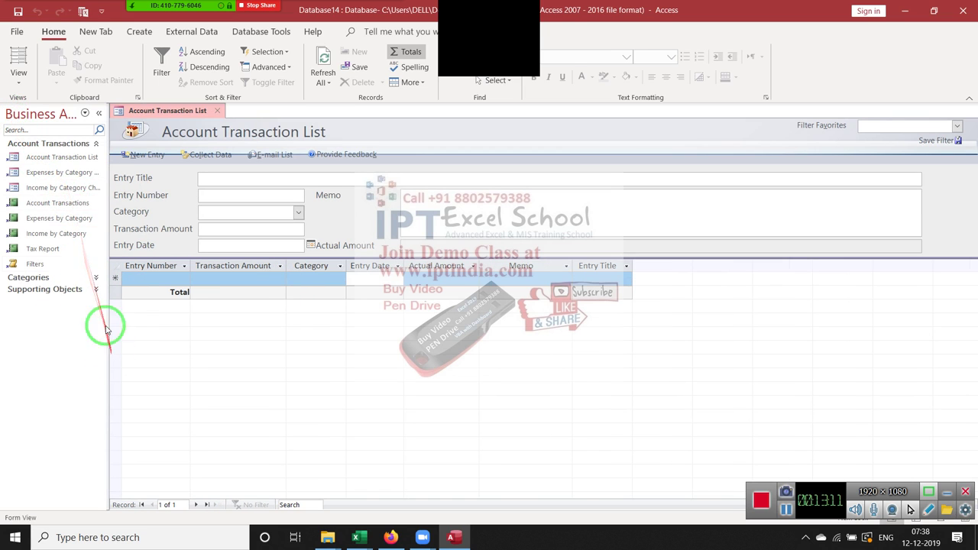
Expand the Supporting Objects and Categories groups and open the Account Transactions table.
{"action": "left_click", "coordinate": [49, 287]}
{"action": "left_click", "coordinate": [48, 278]}
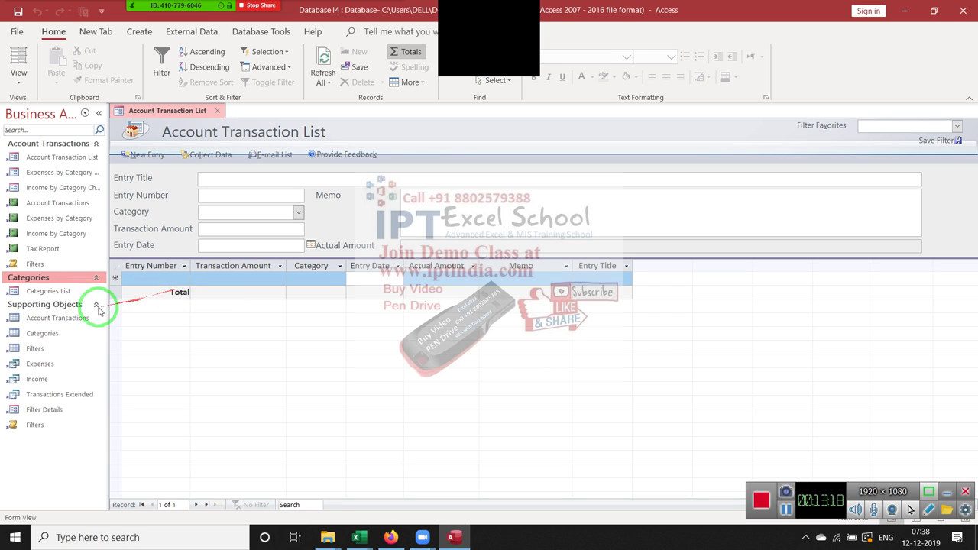
{"action": "double_click", "coordinate": [42, 319]}
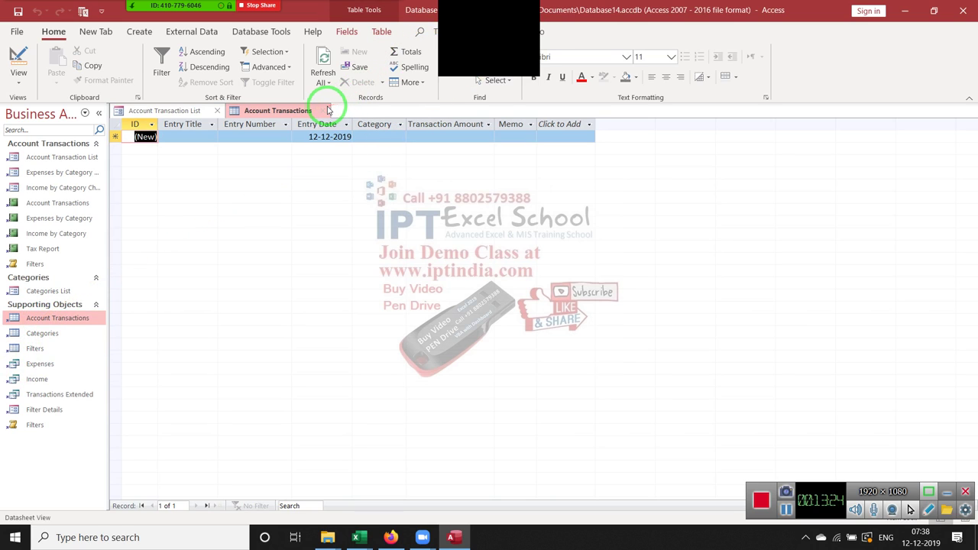
Inspect the Entry Title, Entry Number, Entry Date, Category, Transaction Amount and Memo columns.
{"action": "left_click", "coordinate": [195, 127]}
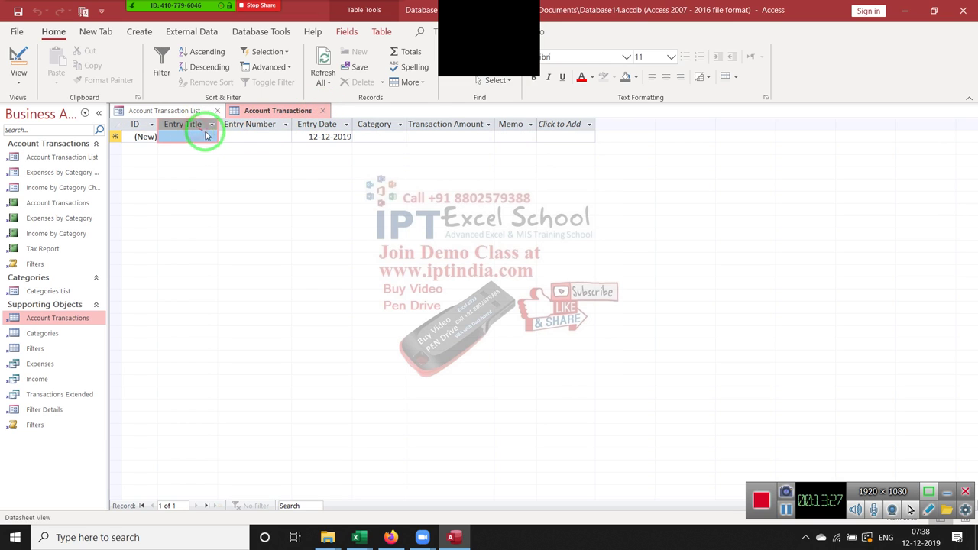
{"action": "left_click", "coordinate": [245, 125]}
{"action": "left_click", "coordinate": [323, 126]}
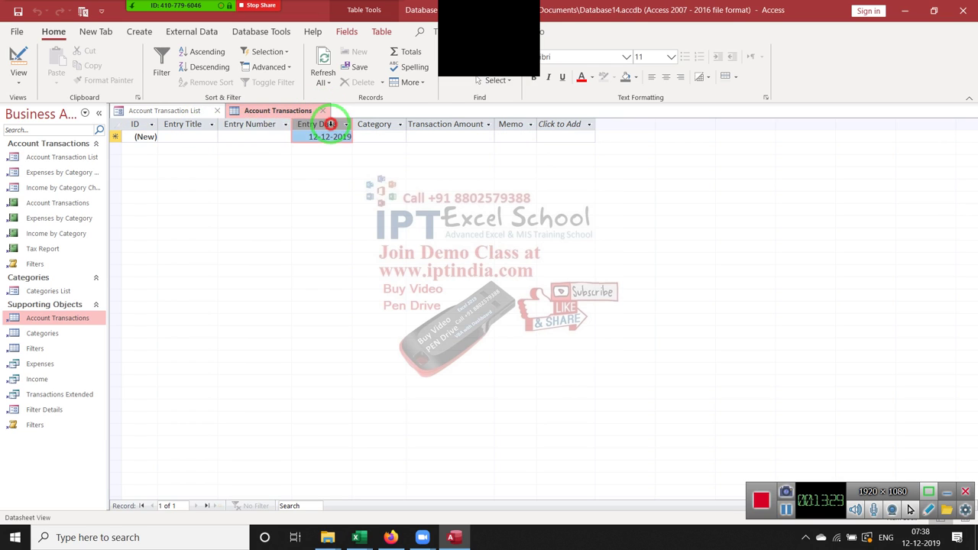
{"action": "left_click", "coordinate": [379, 125]}
{"action": "left_click", "coordinate": [428, 124]}
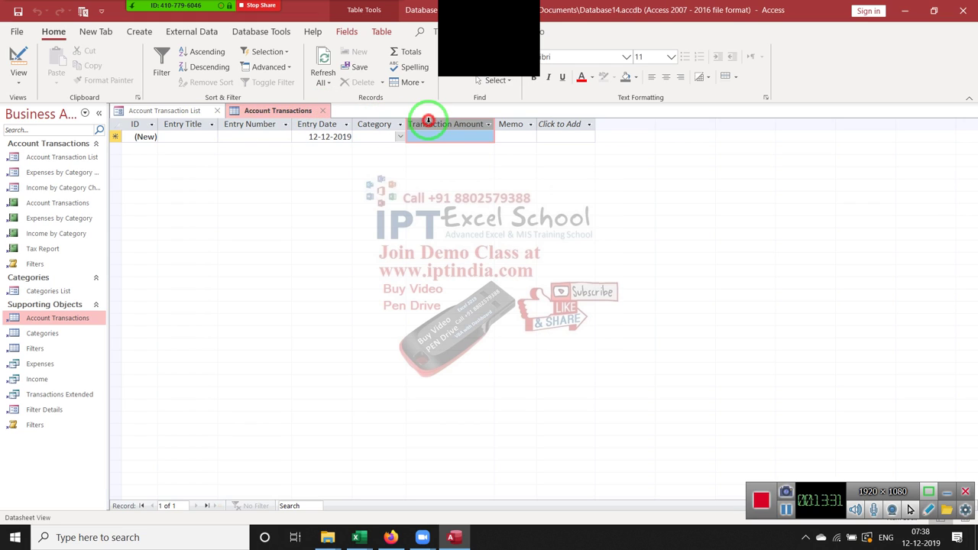
{"action": "left_click", "coordinate": [514, 124]}
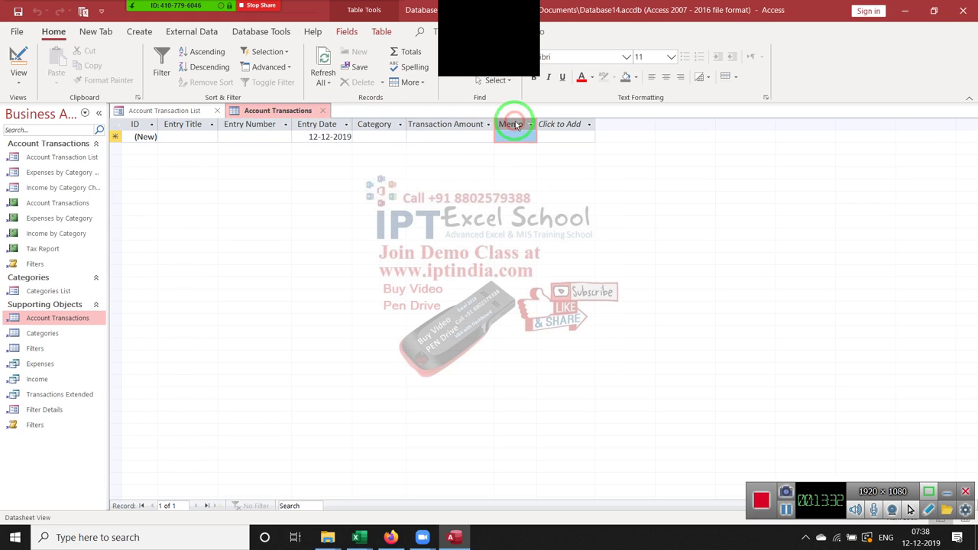
Close Account Transactions, open the Categories table and inspect the Advertising and Bank Service Fees records.
{"action": "left_click", "coordinate": [322, 111]}
{"action": "double_click", "coordinate": [77, 332]}
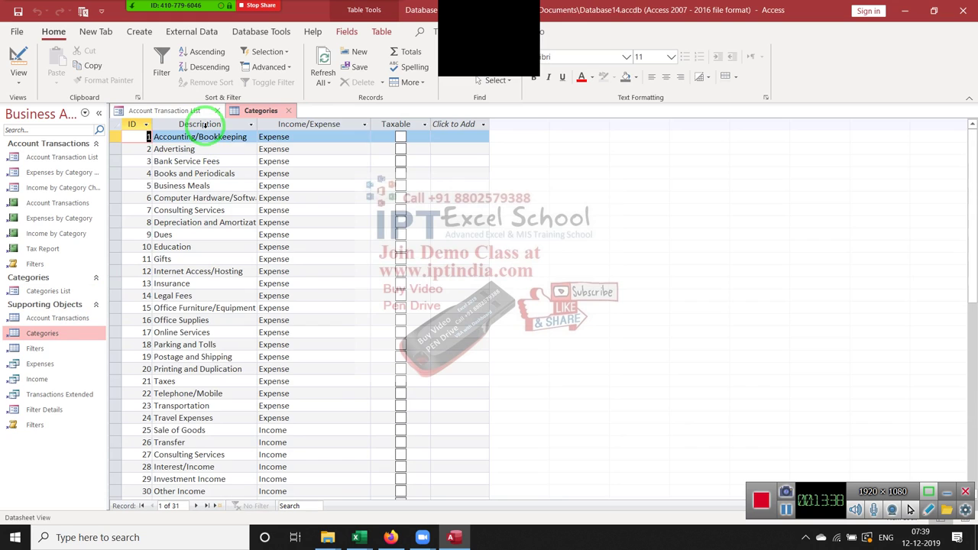
{"action": "left_click", "coordinate": [205, 124]}
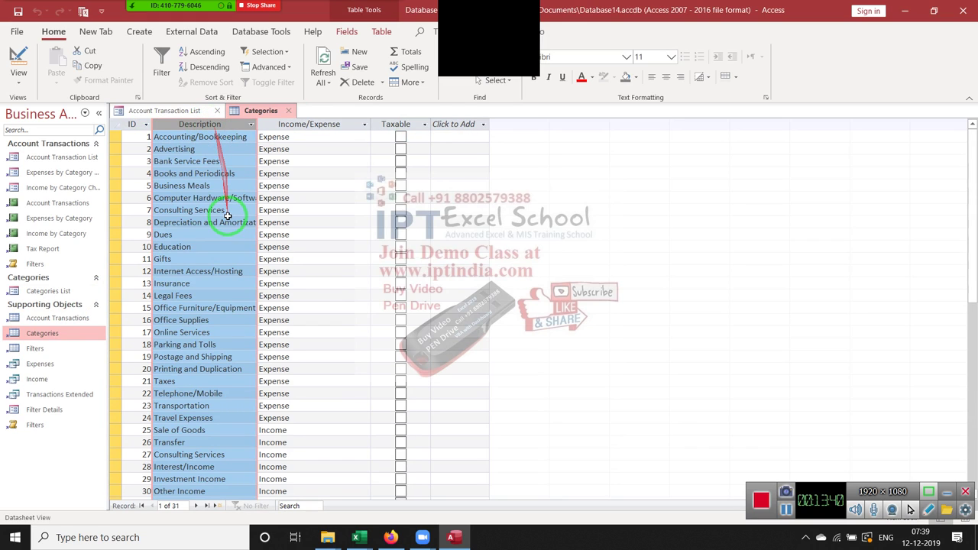
{"action": "left_click", "coordinate": [208, 136]}
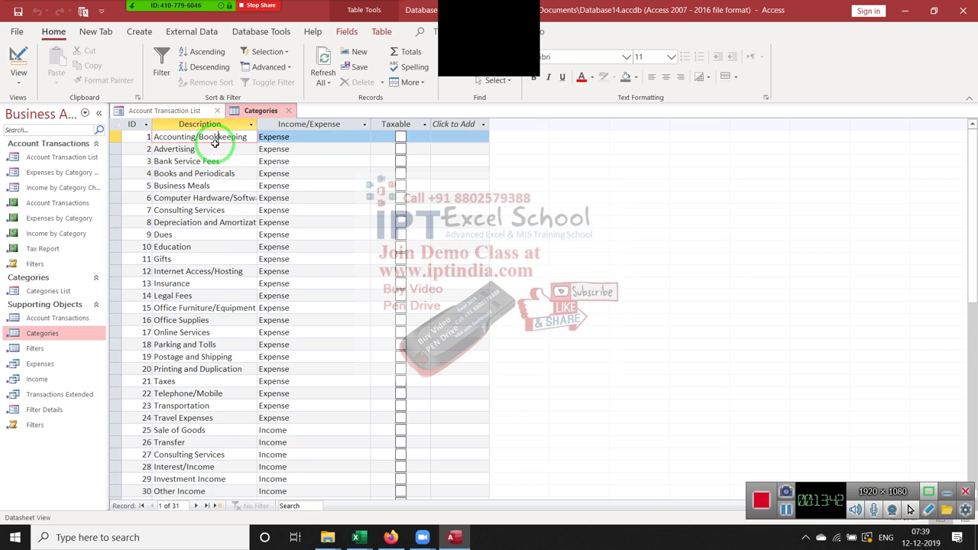
{"action": "left_click", "coordinate": [214, 151]}
{"action": "left_click", "coordinate": [214, 161]}
Scroll through the 31 categories, then close the Categories table.
{"action": "scroll", "coordinate": [222, 264], "scroll_direction": "down", "scroll_amount": 8}
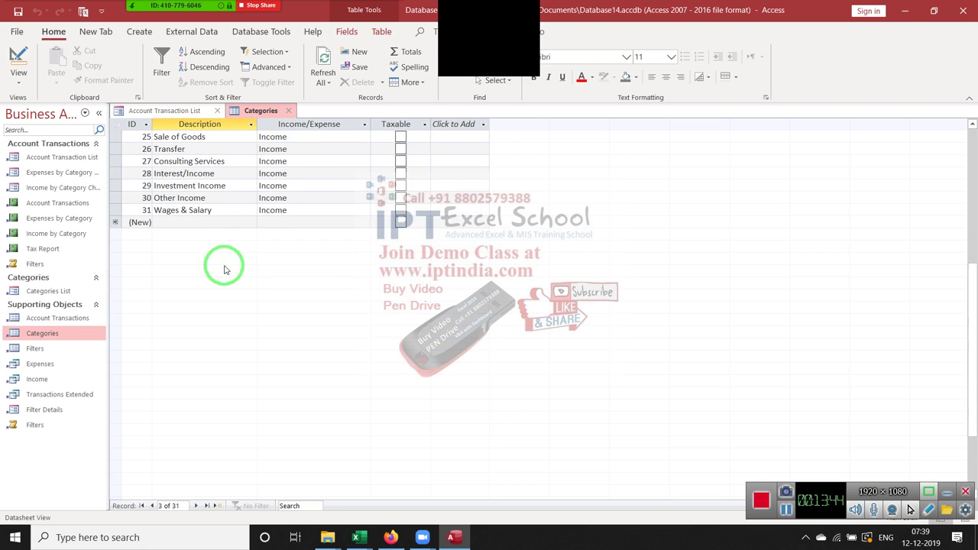
{"action": "scroll", "coordinate": [223, 264], "scroll_direction": "up", "scroll_amount": 5}
{"action": "scroll", "coordinate": [224, 265], "scroll_direction": "up", "scroll_amount": 3}
{"action": "scroll", "coordinate": [224, 265], "scroll_direction": "down", "scroll_amount": 6}
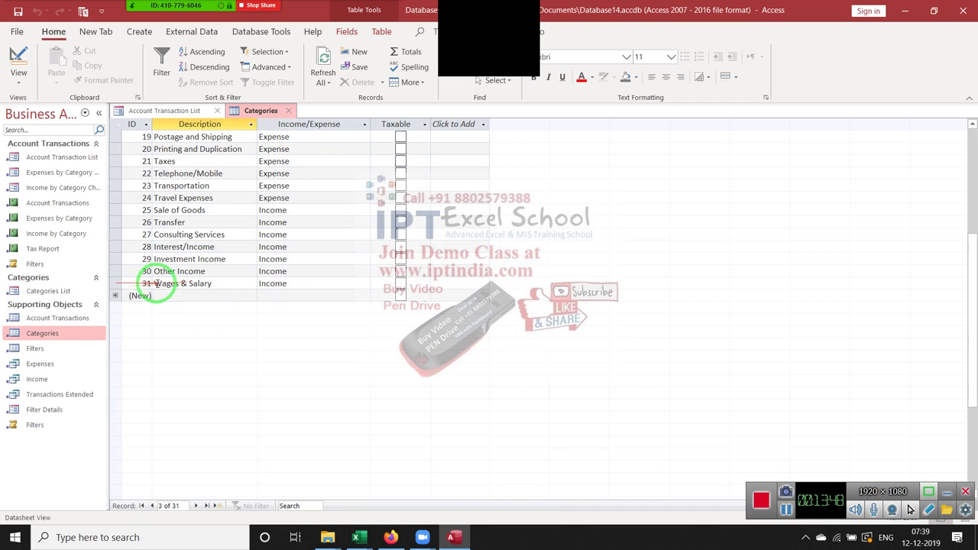
{"action": "left_click", "coordinate": [288, 111]}
Open the Filters table and inspect the third filter's name and filter string.
{"action": "double_click", "coordinate": [66, 348]}
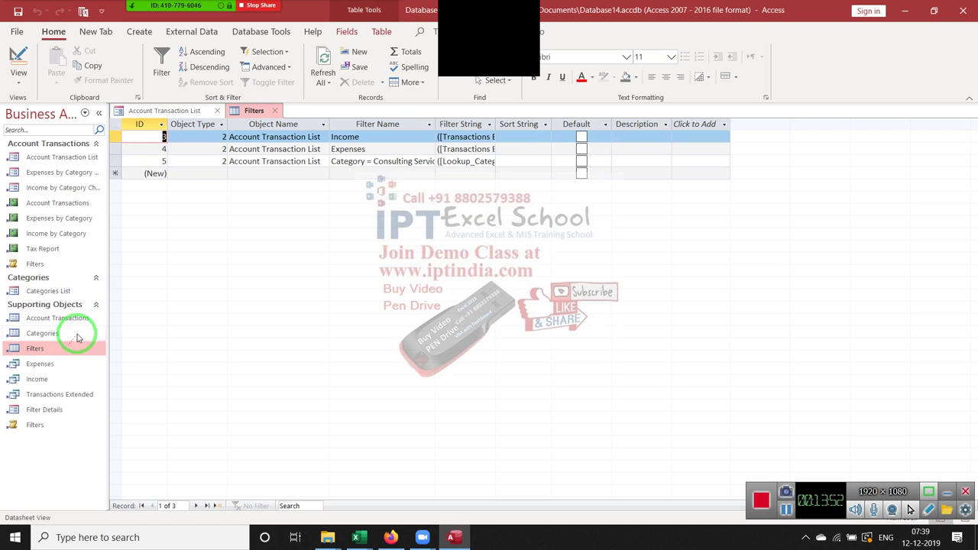
{"action": "left_click", "coordinate": [256, 147]}
{"action": "left_click", "coordinate": [394, 161]}
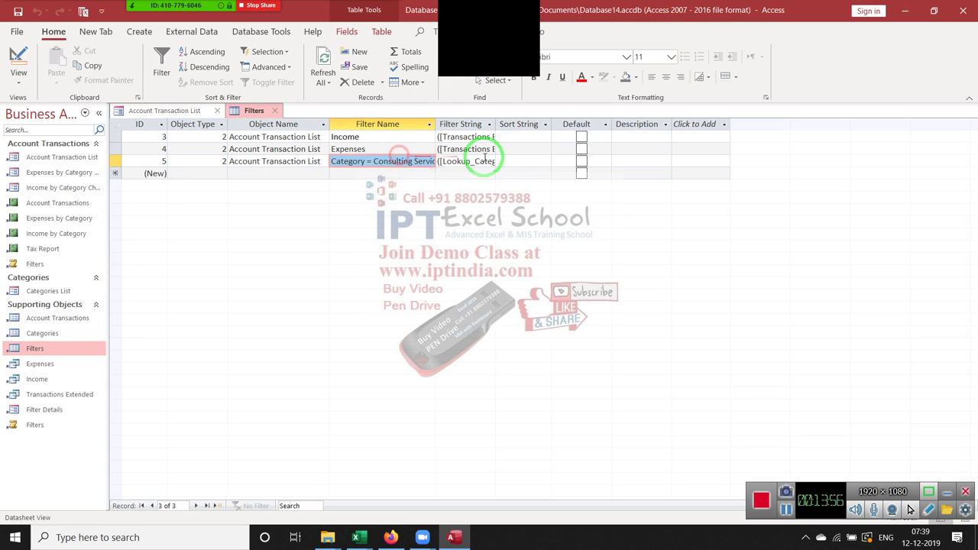
{"action": "left_click", "coordinate": [485, 159]}
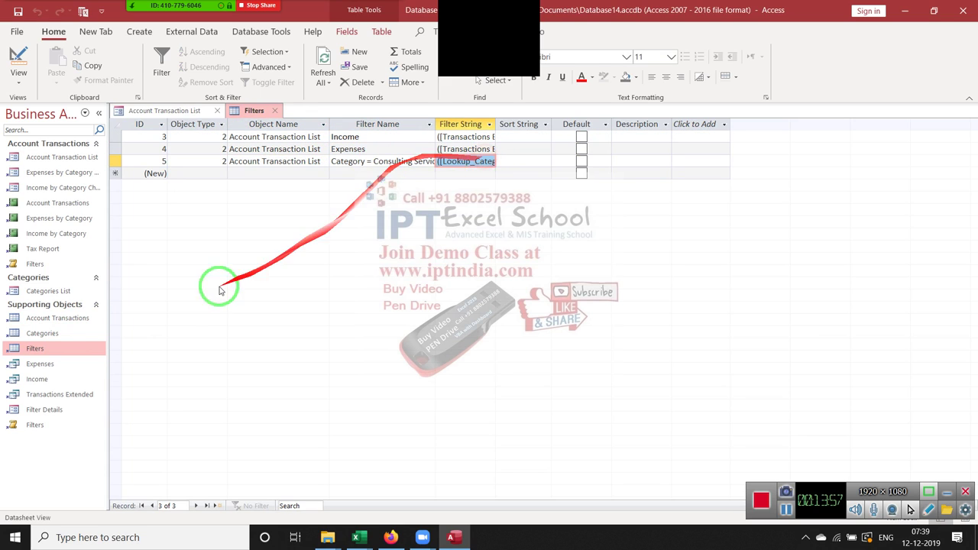
Open the Expenses, Income and Transactions Extended queries in their own tabs.
{"action": "left_click", "coordinate": [52, 367]}
{"action": "double_click", "coordinate": [52, 366]}
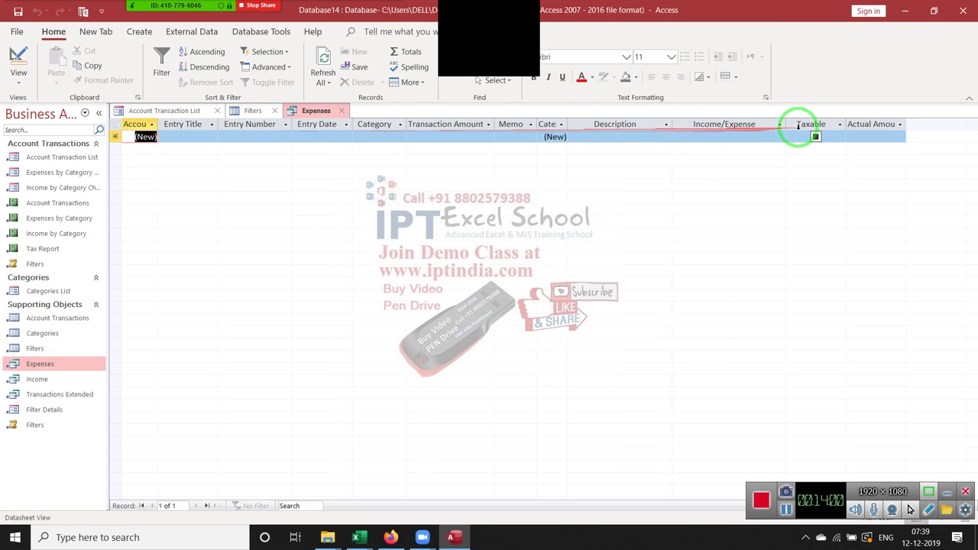
{"action": "double_click", "coordinate": [30, 379]}
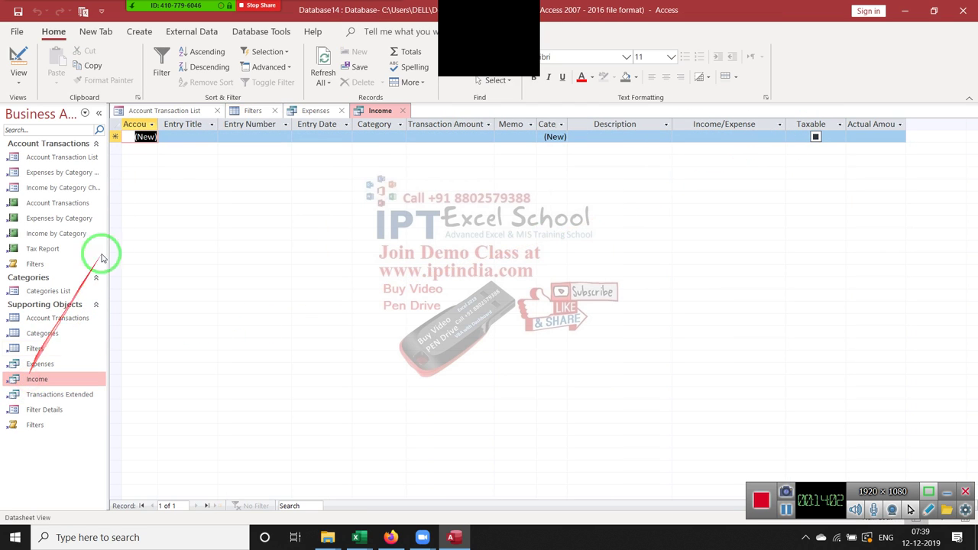
{"action": "left_click", "coordinate": [38, 397]}
{"action": "double_click", "coordinate": [36, 398]}
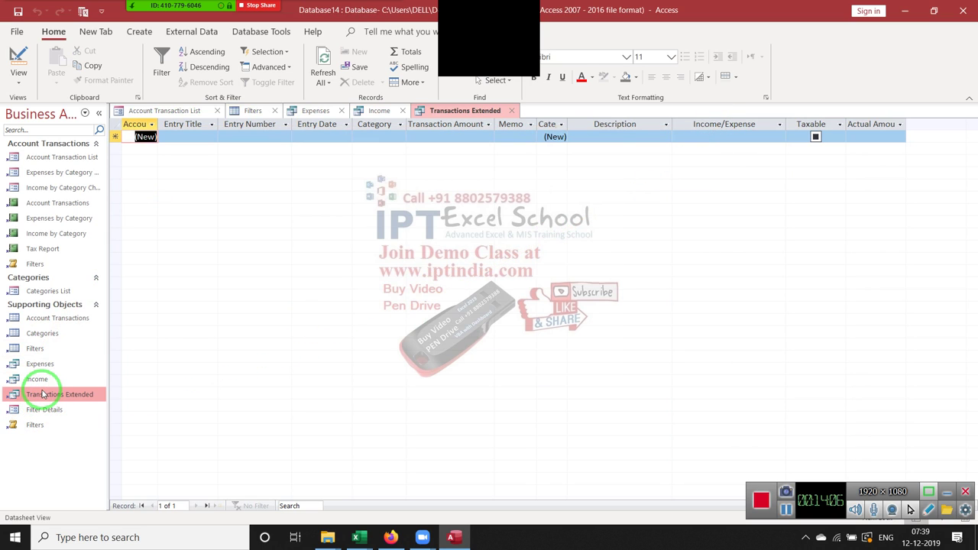
Open the Filter Details form, view its saved-filter list without choosing, then close the form.
{"action": "double_click", "coordinate": [45, 411]}
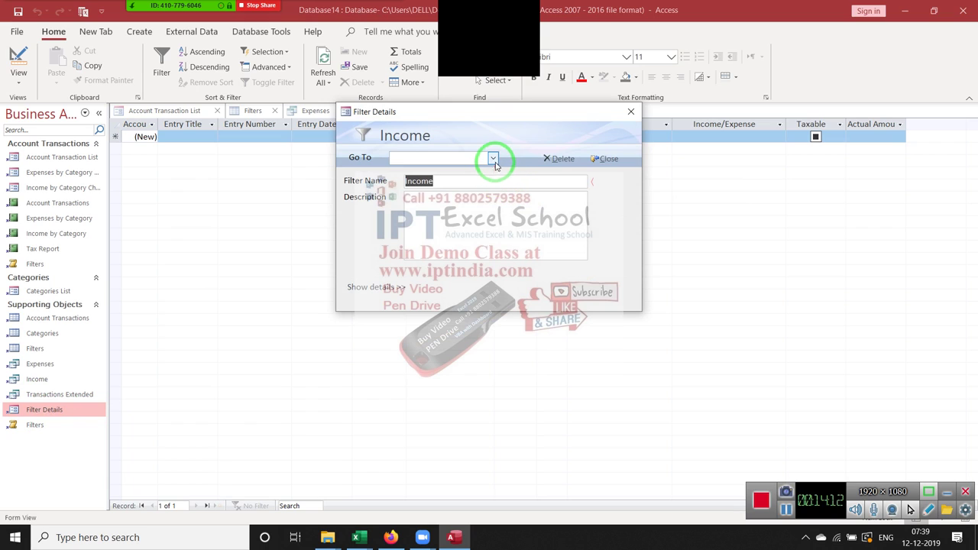
{"action": "left_click", "coordinate": [494, 161]}
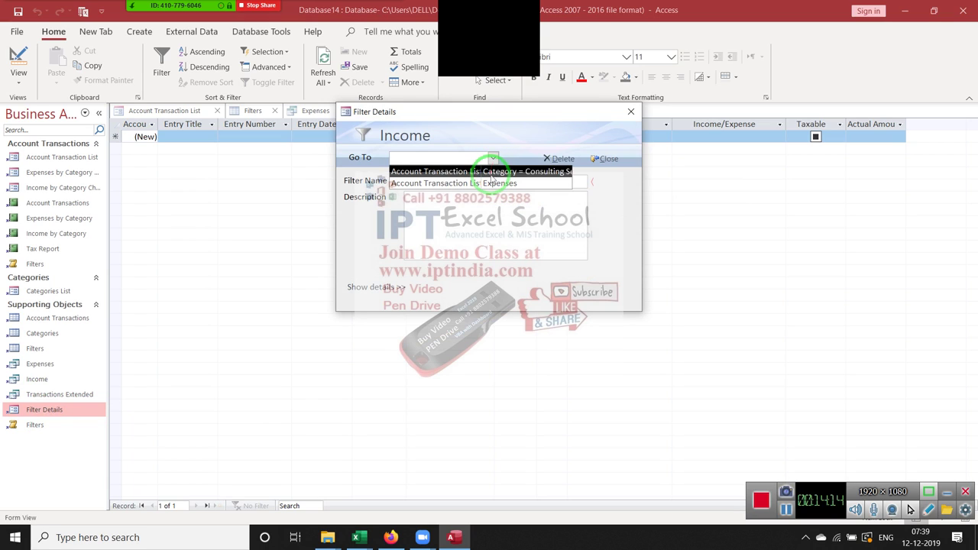
{"action": "left_click", "coordinate": [494, 187]}
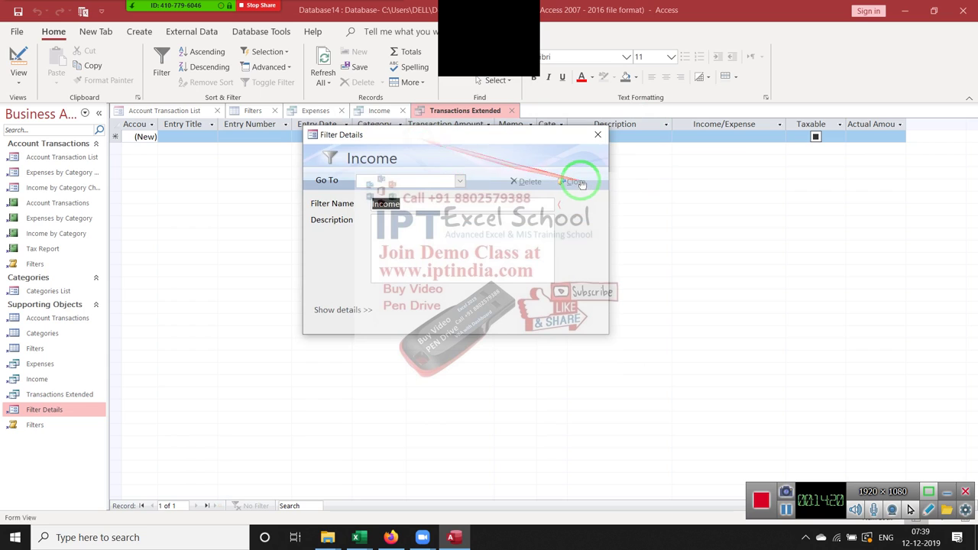
{"action": "left_click", "coordinate": [579, 177]}
Close the Transactions Extended, Income, Expenses, Filters and Account Transaction List tabs.
{"action": "left_click", "coordinate": [511, 110]}
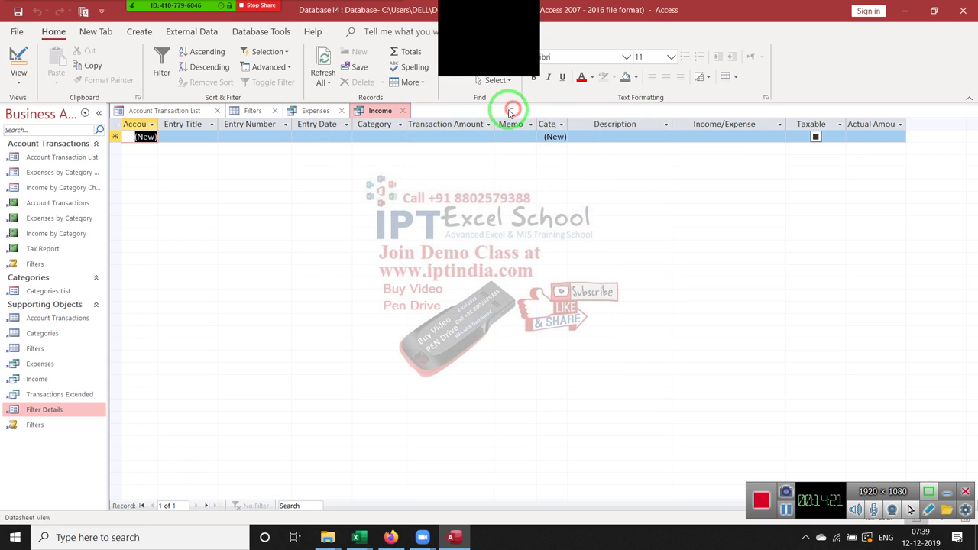
{"action": "left_click", "coordinate": [401, 111]}
{"action": "left_click", "coordinate": [342, 111]}
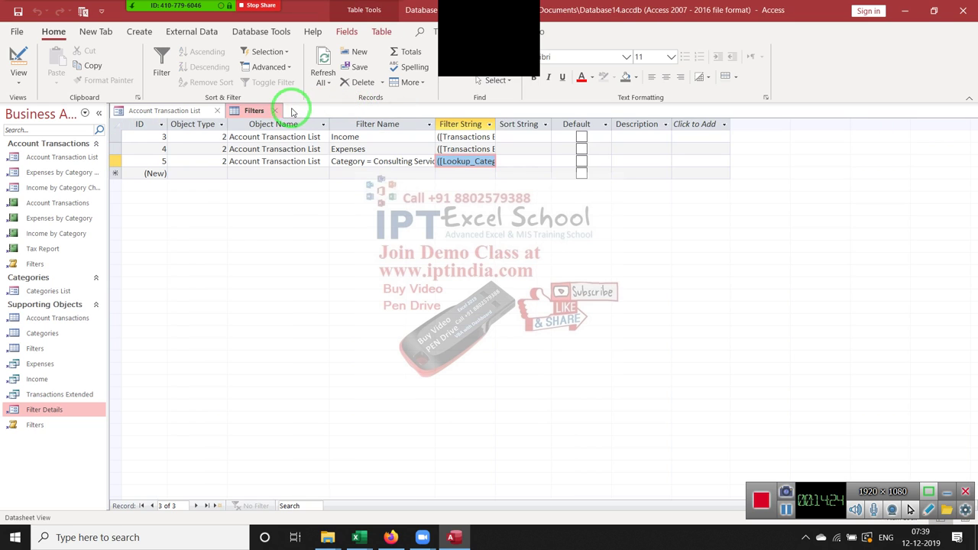
{"action": "left_click", "coordinate": [273, 111]}
{"action": "left_click", "coordinate": [215, 113]}
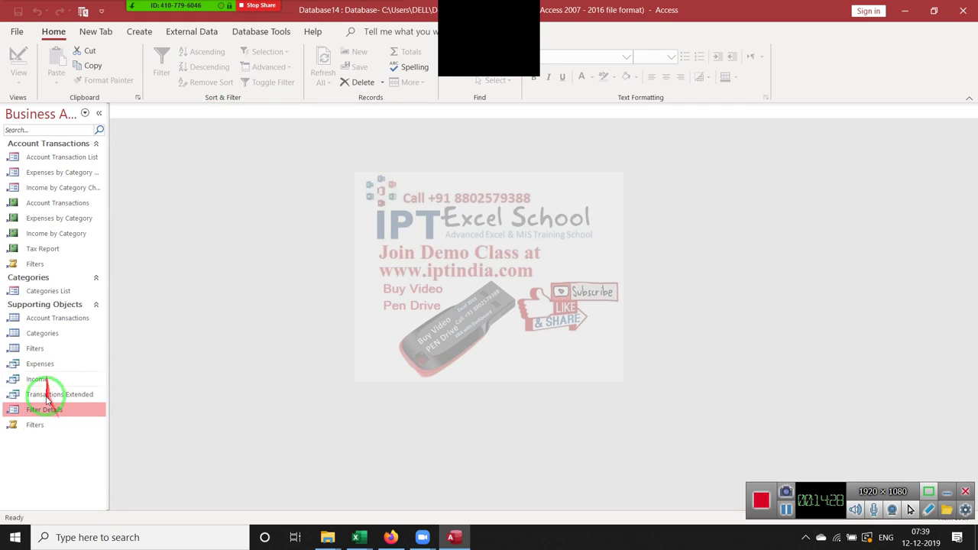
{"action": "left_click", "coordinate": [32, 427]}
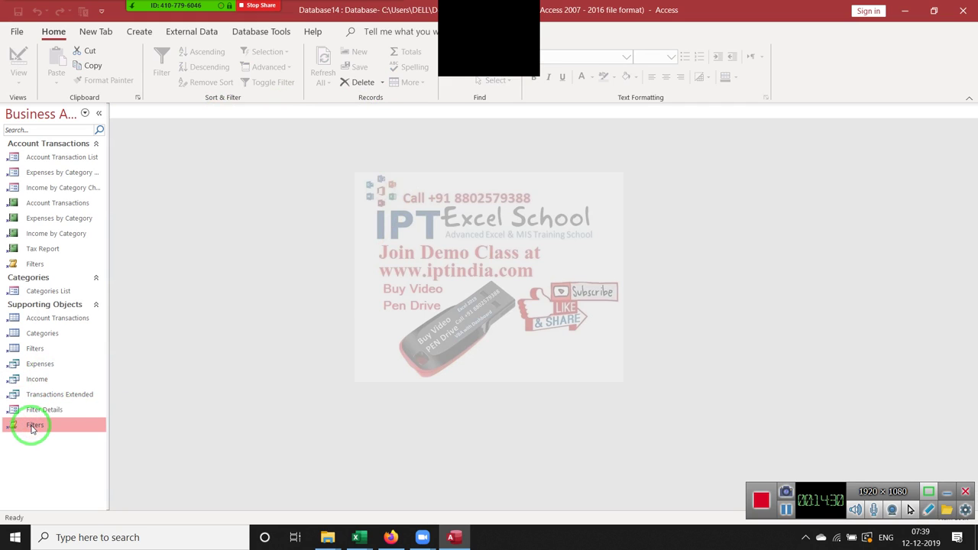
{"action": "left_click", "coordinate": [32, 264]}
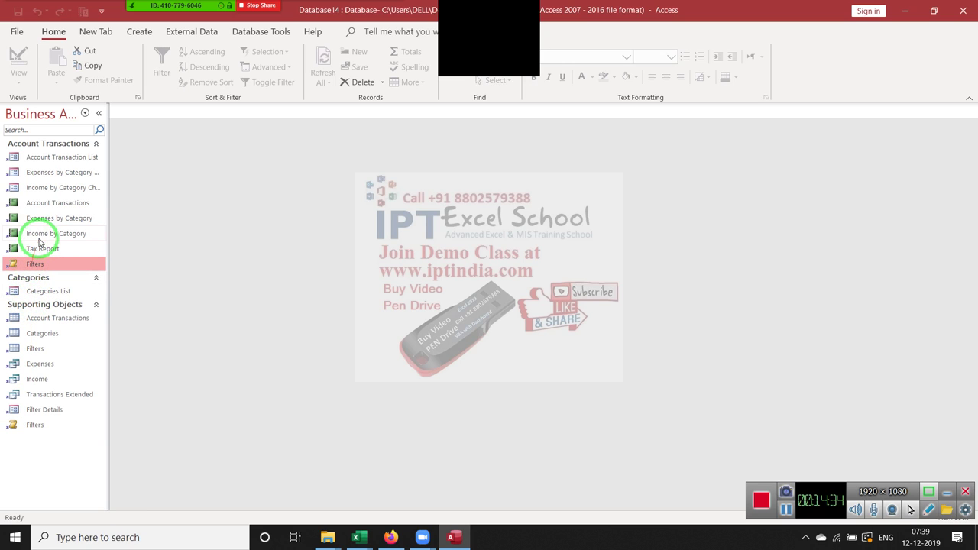
{"action": "left_click", "coordinate": [51, 205]}
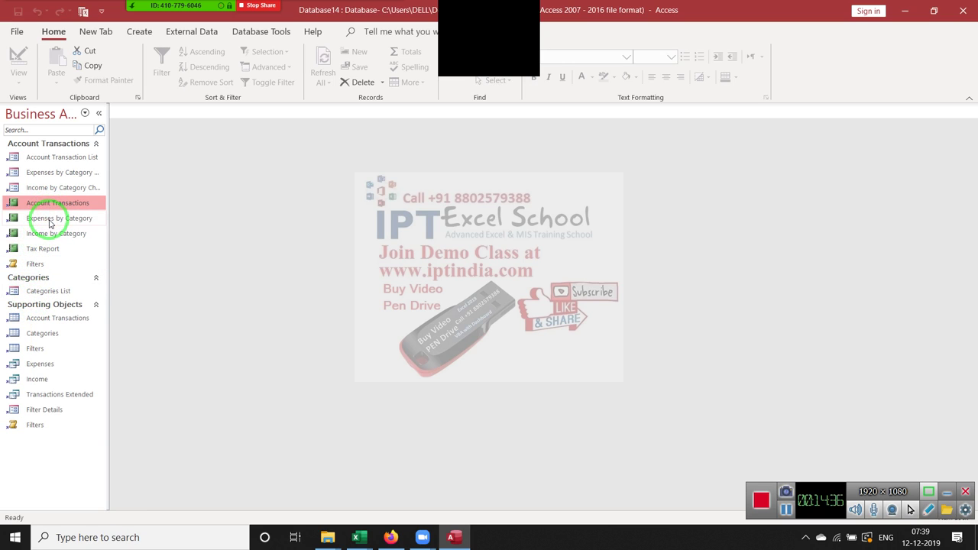
{"action": "left_click", "coordinate": [67, 208]}
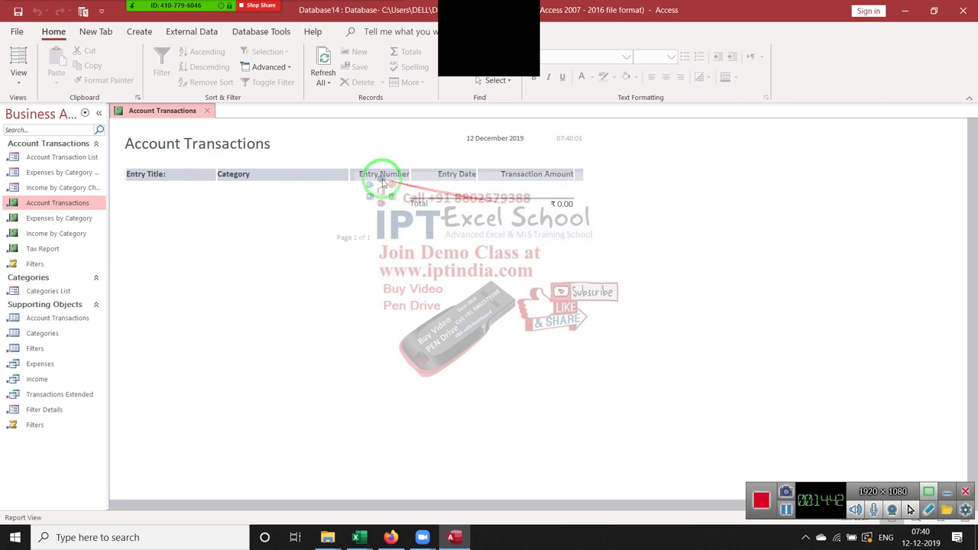
{"action": "double_click", "coordinate": [79, 221]}
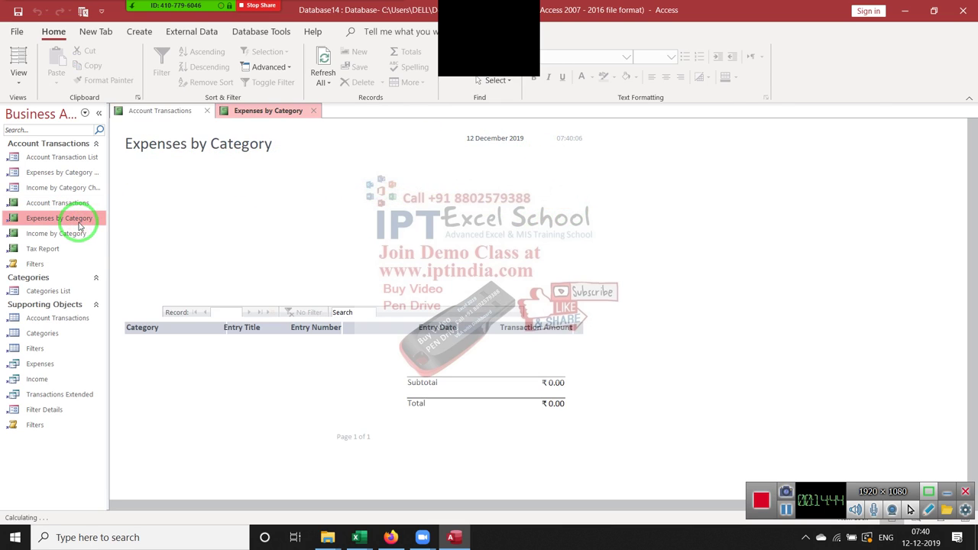
{"action": "double_click", "coordinate": [77, 234]}
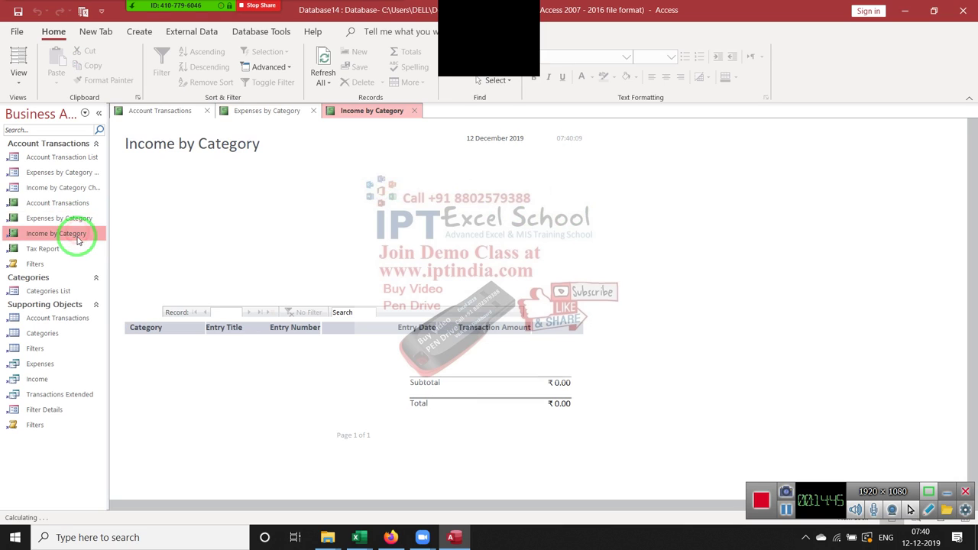
{"action": "double_click", "coordinate": [66, 249]}
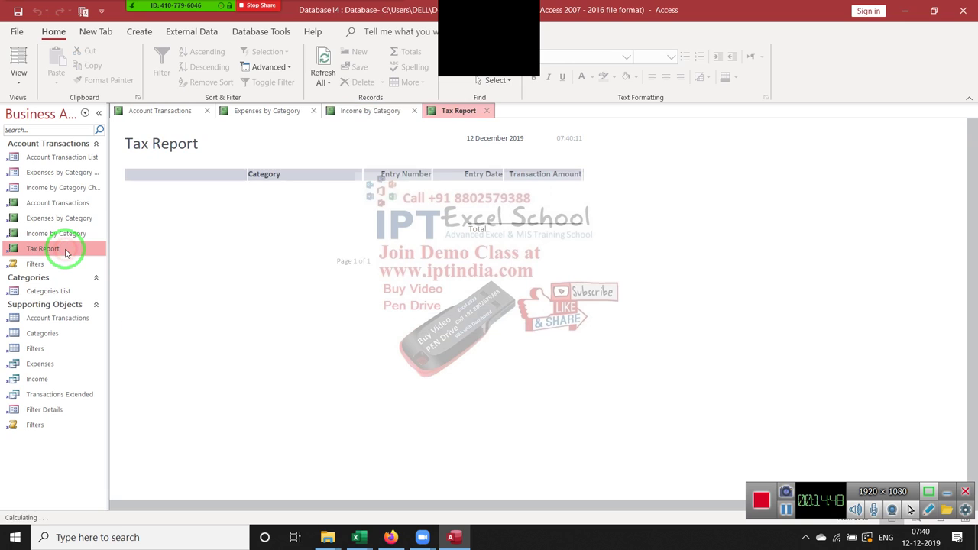
{"action": "left_click", "coordinate": [486, 111]}
{"action": "left_click", "coordinate": [414, 111]}
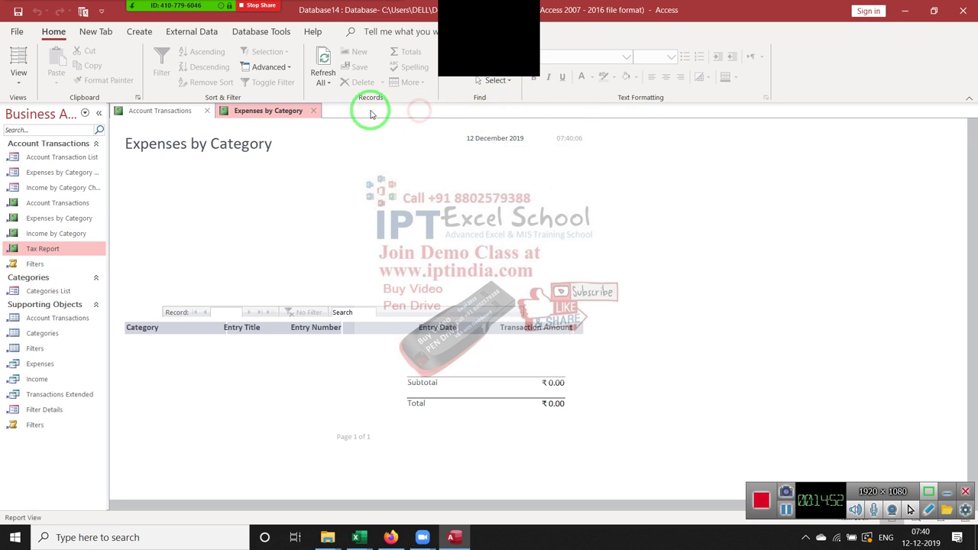
{"action": "left_click", "coordinate": [313, 111]}
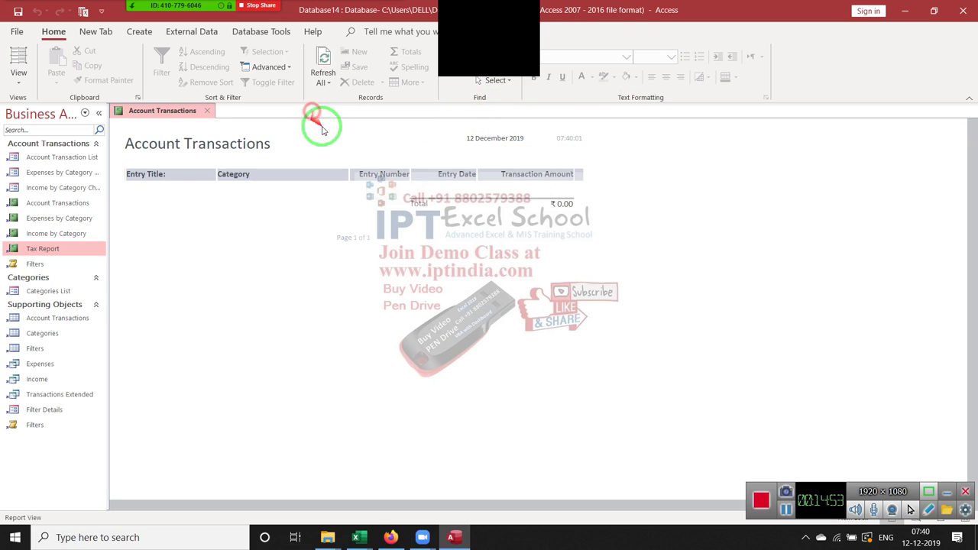
{"action": "left_click", "coordinate": [207, 111]}
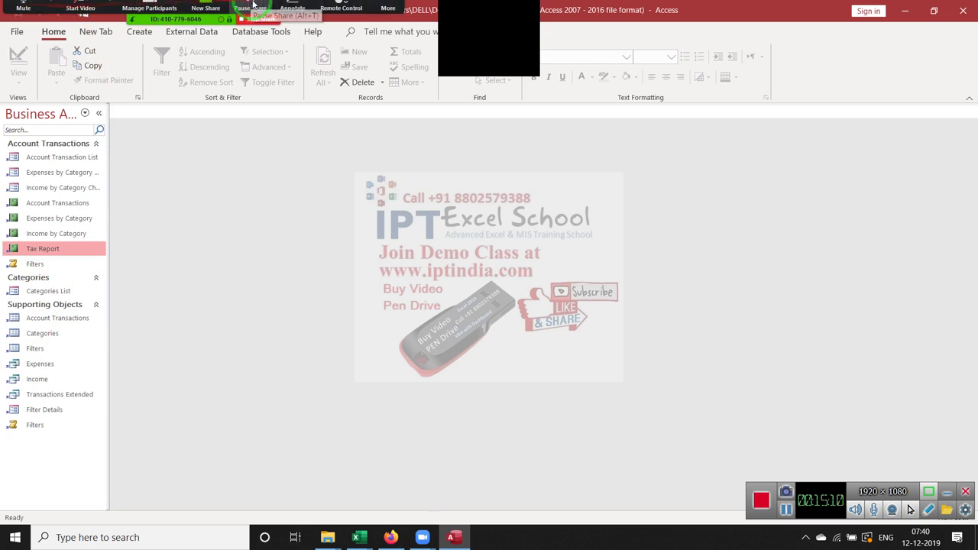
{"action": "left_click", "coordinate": [174, 19]}
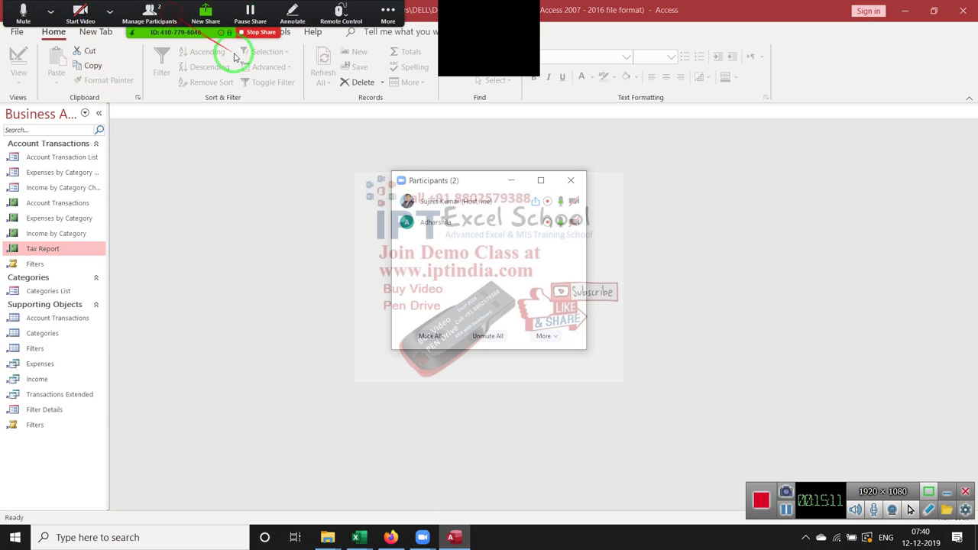
{"action": "left_click", "coordinate": [580, 179]}
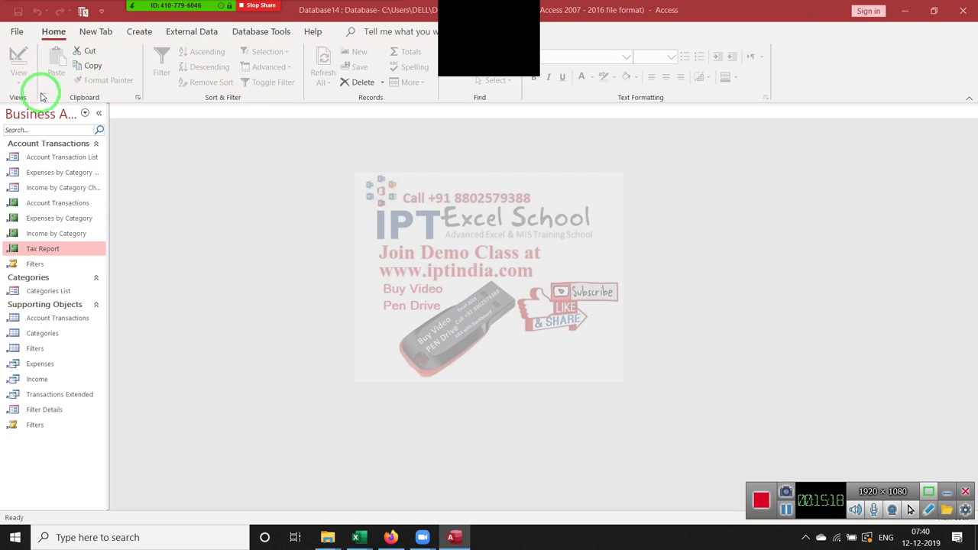
Show the File > New template gallery and scroll down through it.
{"action": "left_click", "coordinate": [19, 33]}
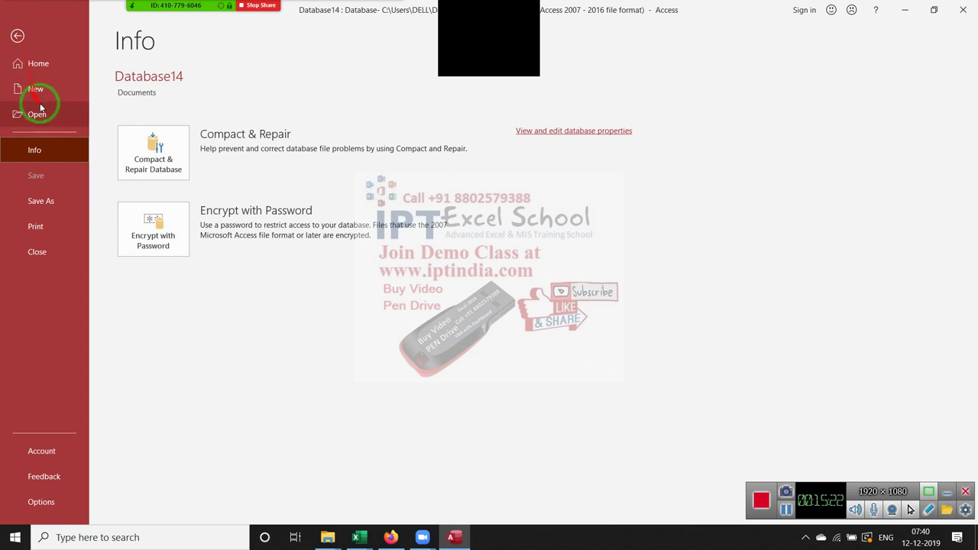
{"action": "left_click", "coordinate": [54, 96]}
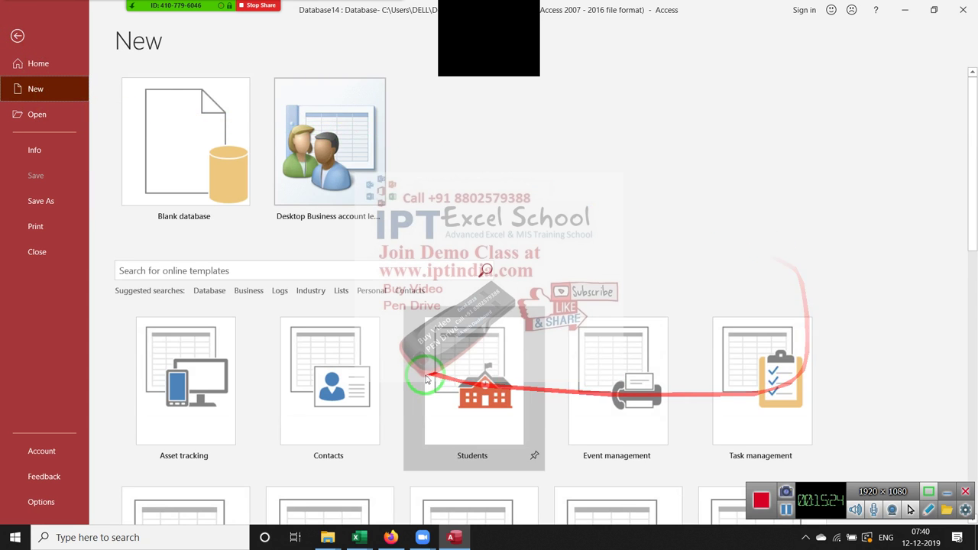
{"action": "scroll", "coordinate": [419, 378], "scroll_direction": "down", "scroll_amount": 3}
{"action": "scroll", "coordinate": [420, 380], "scroll_direction": "down", "scroll_amount": 3}
{"action": "scroll", "coordinate": [420, 379], "scroll_direction": "down", "scroll_amount": 2}
{"action": "scroll", "coordinate": [420, 380], "scroll_direction": "down", "scroll_amount": 2}
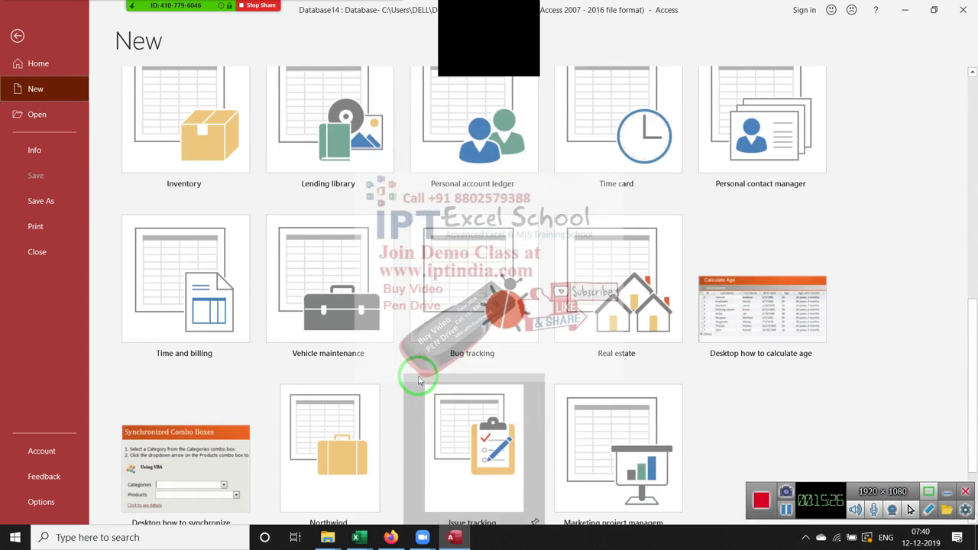
Finish browsing the templates, then close Microsoft Access.
{"action": "scroll", "coordinate": [419, 379], "scroll_direction": "down", "scroll_amount": 1}
{"action": "scroll", "coordinate": [418, 380], "scroll_direction": "down", "scroll_amount": 1}
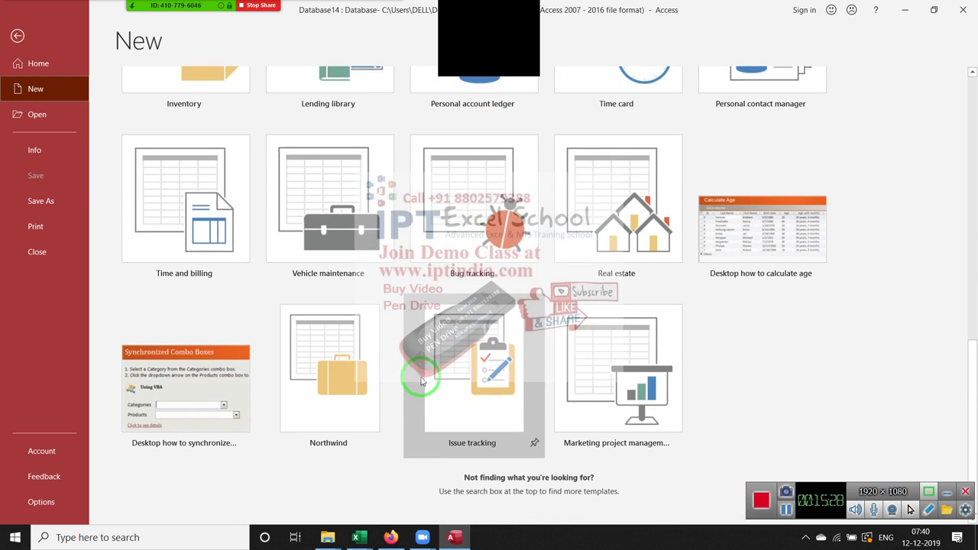
{"action": "scroll", "coordinate": [420, 380], "scroll_direction": "up", "scroll_amount": 1}
{"action": "scroll", "coordinate": [428, 359], "scroll_direction": "up", "scroll_amount": 4}
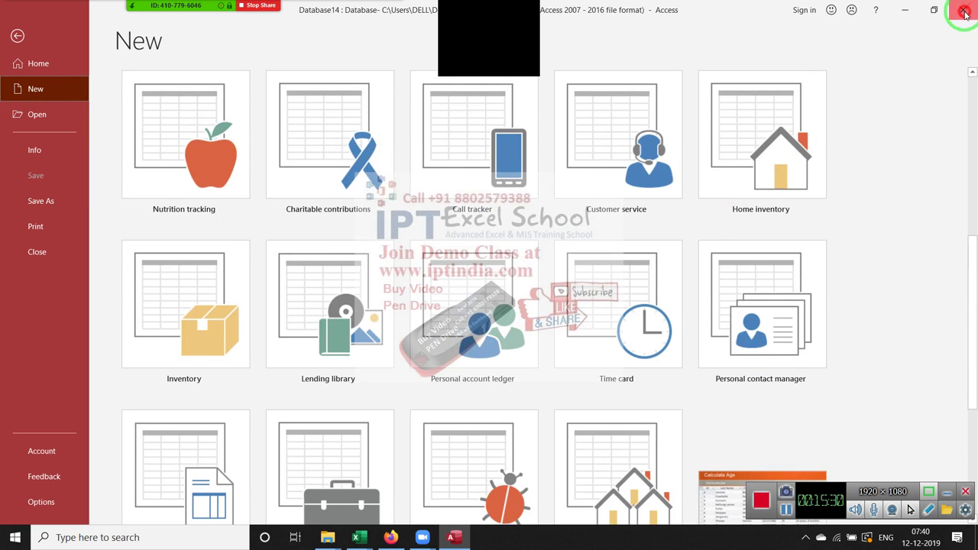
{"action": "left_click", "coordinate": [964, 13]}
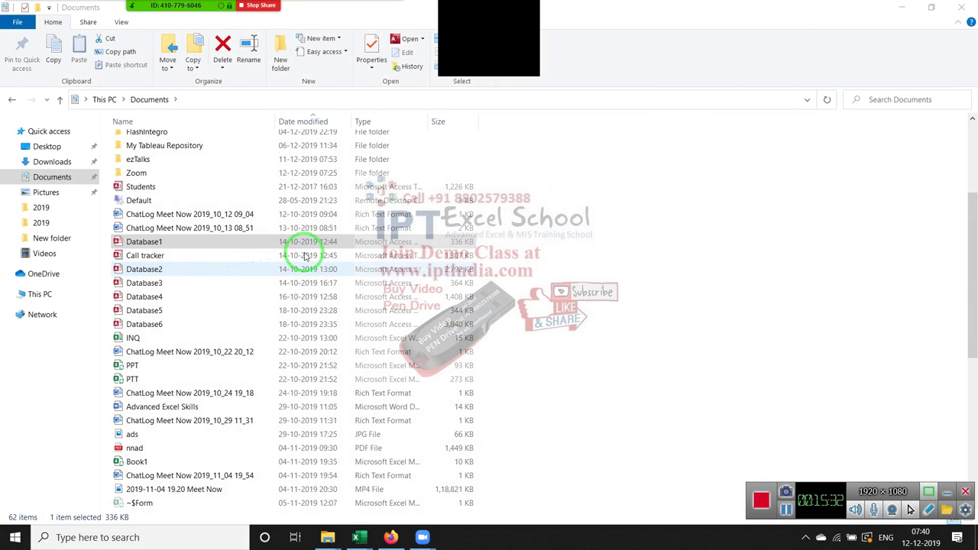
Close the Documents File Explorer window and refresh the desktop.
{"action": "left_click", "coordinate": [949, 12]}
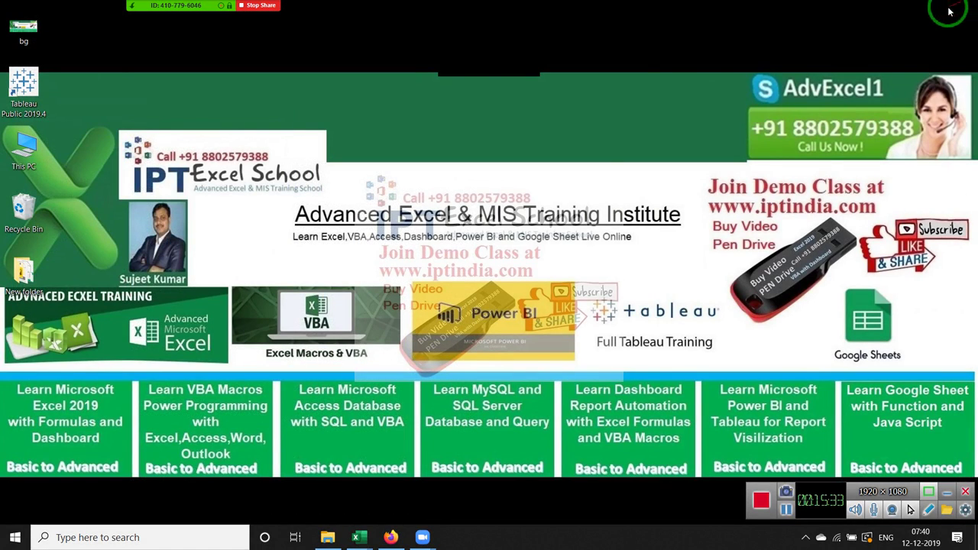
{"action": "right_click", "coordinate": [459, 122]}
{"action": "left_click", "coordinate": [493, 167]}
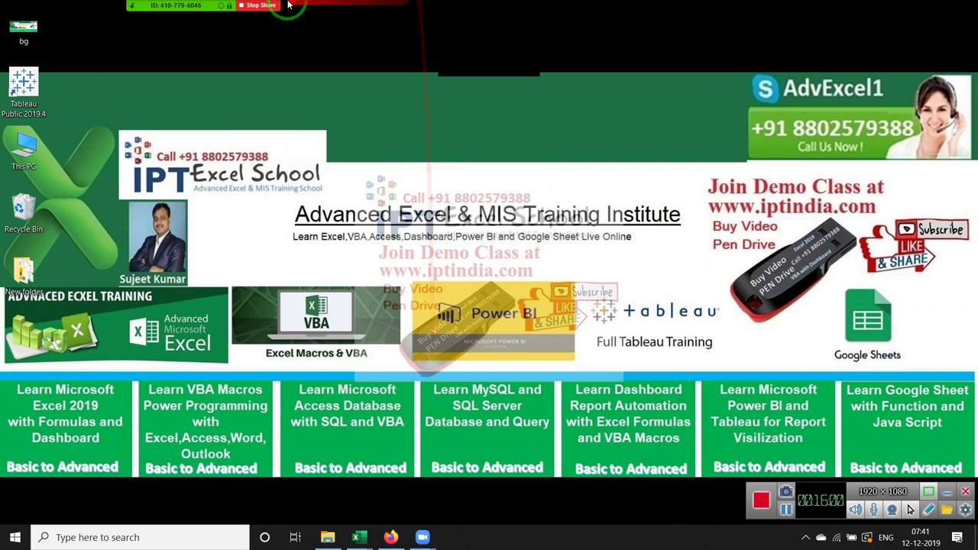
{"action": "mouse_move", "coordinate": [191, 5]}
{"action": "left_click", "coordinate": [110, 11]}
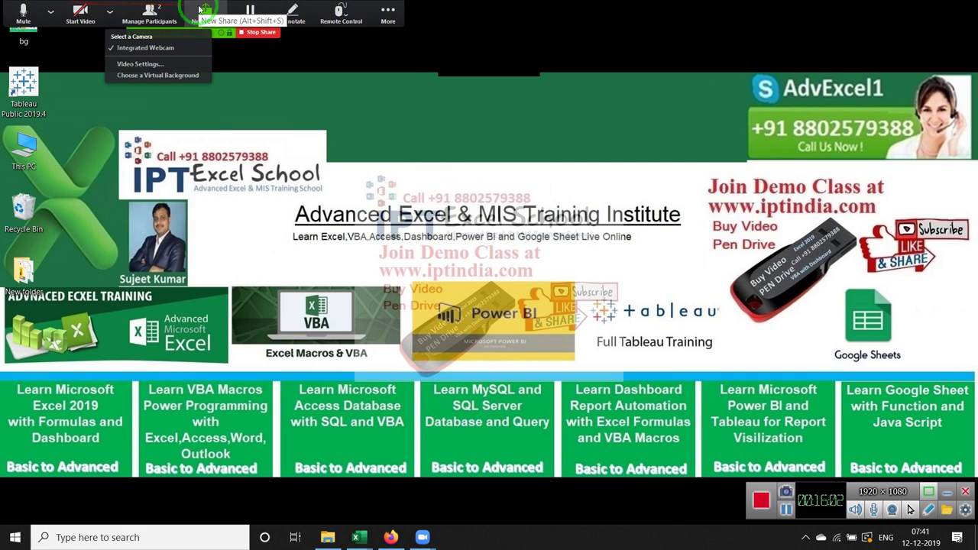